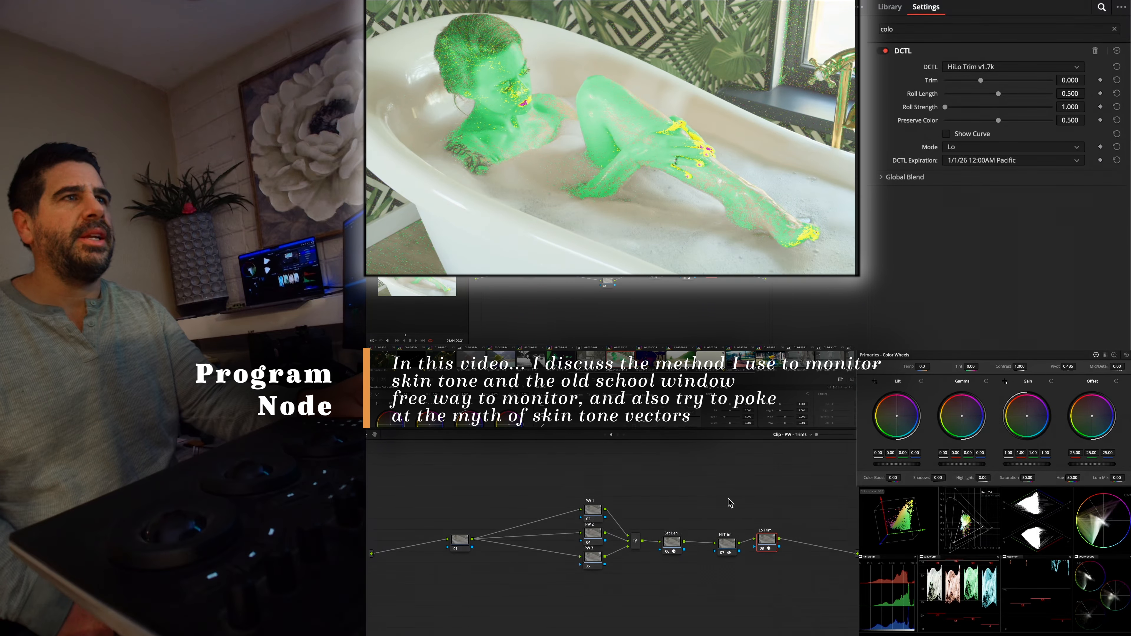
# Turn off the Skin Check node in the Out's graph and set the Contour node's contrast to 1.433
pyautogui.click(618, 435)
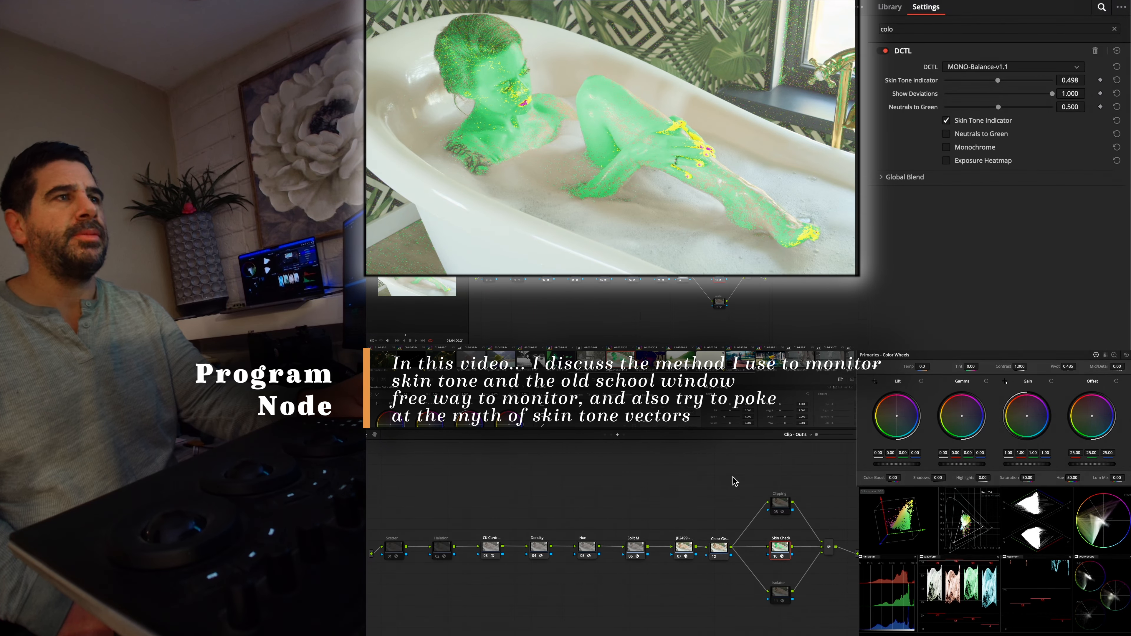
pyautogui.hotkey('ctrl', 'd')
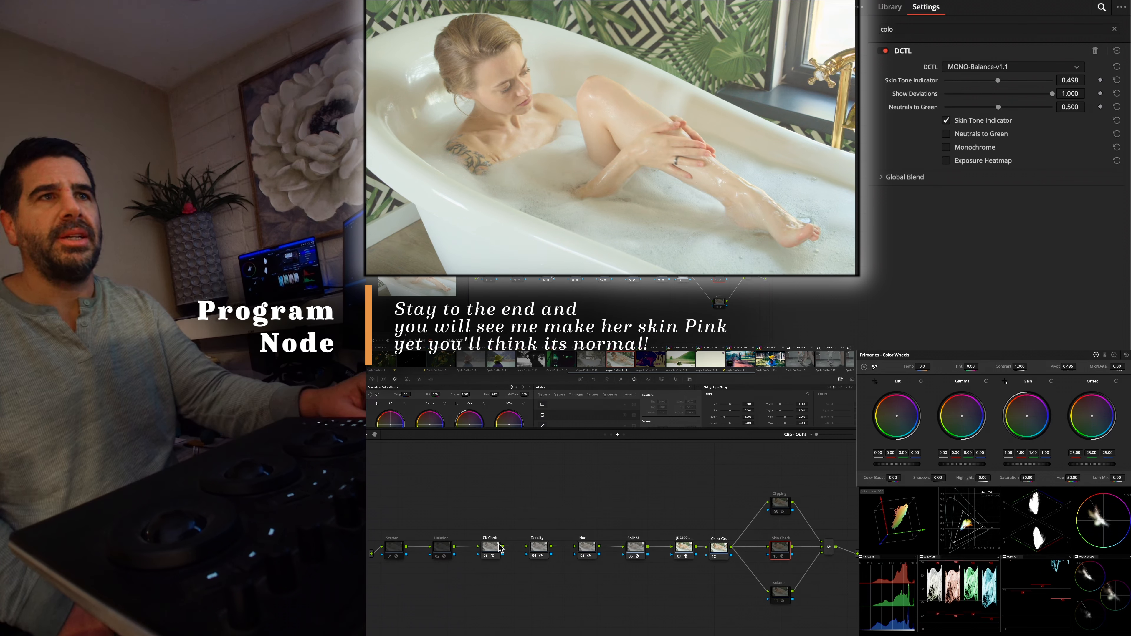
pyautogui.click(491, 552)
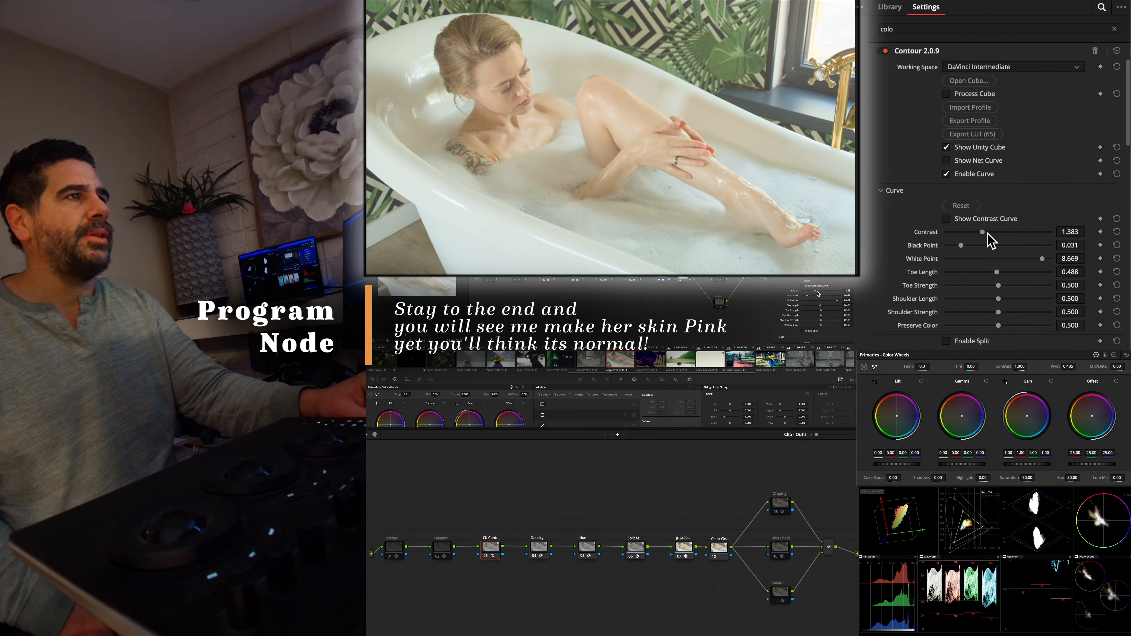
pyautogui.moveTo(988, 233); pyautogui.dragTo(984, 233)
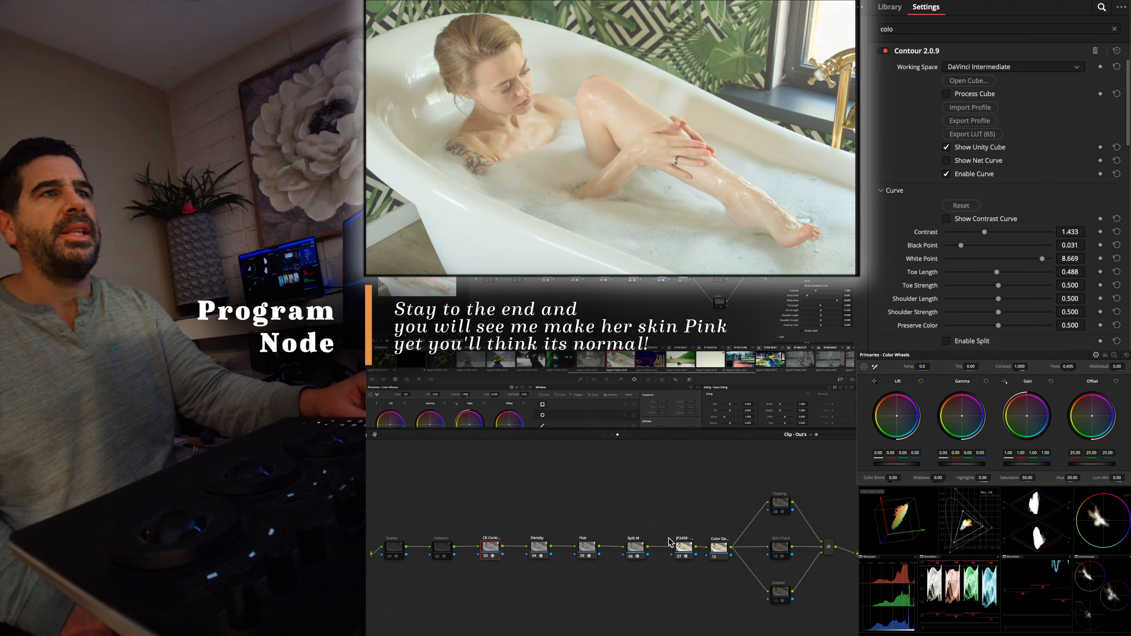
pyautogui.click(683, 550)
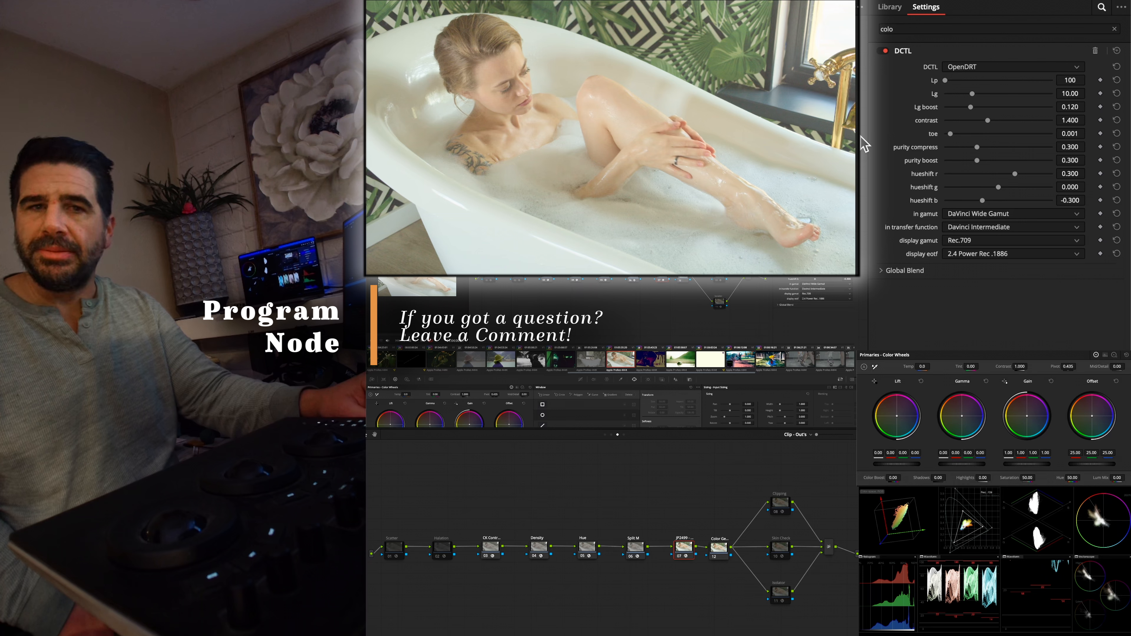
# Turn on the Skin Check node with Skin Tone Indicator at 0.500 and Show Deviations at 1.000
pyautogui.click(779, 553)
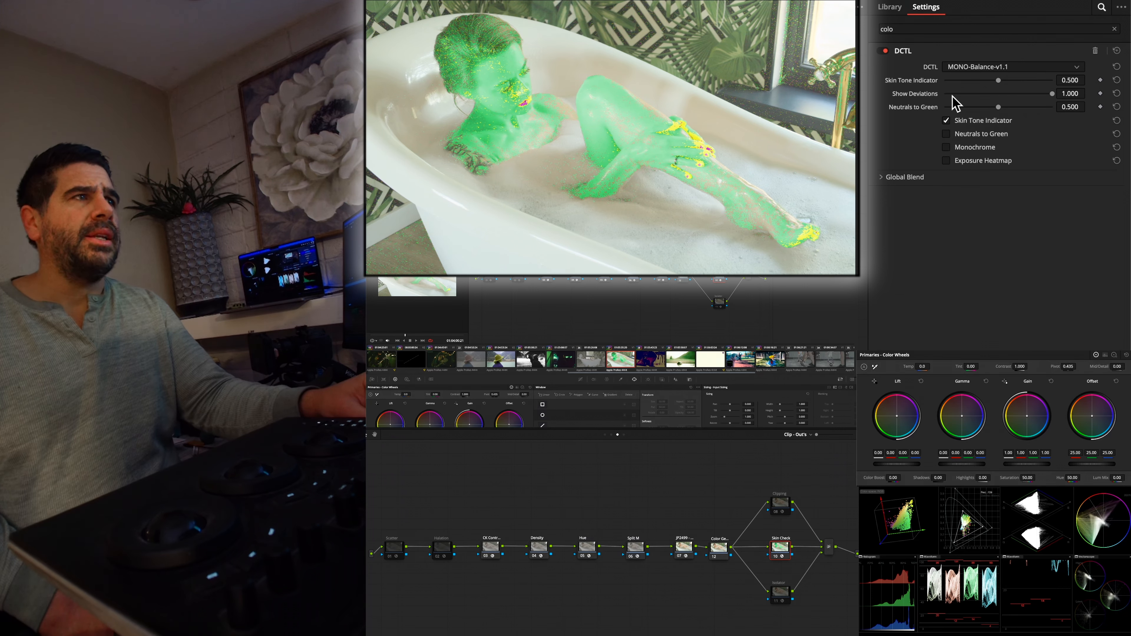
pyautogui.moveTo(1052, 95)
pyautogui.mouseDown()
pyautogui.moveTo(996, 95)
pyautogui.moveTo(1053, 92)
pyautogui.mouseUp()
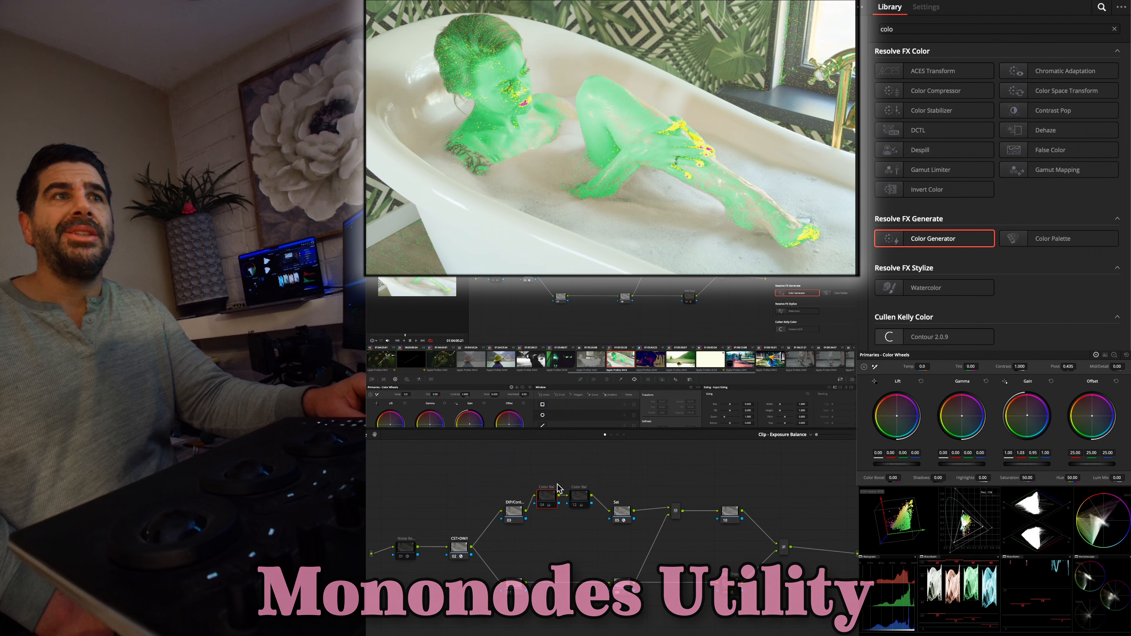
# Enable the first Color Bal node in the Exposure Balance graph and shift its gain to 1.06 red, 0.91 green and 0.98 blue
pyautogui.press('super+d')
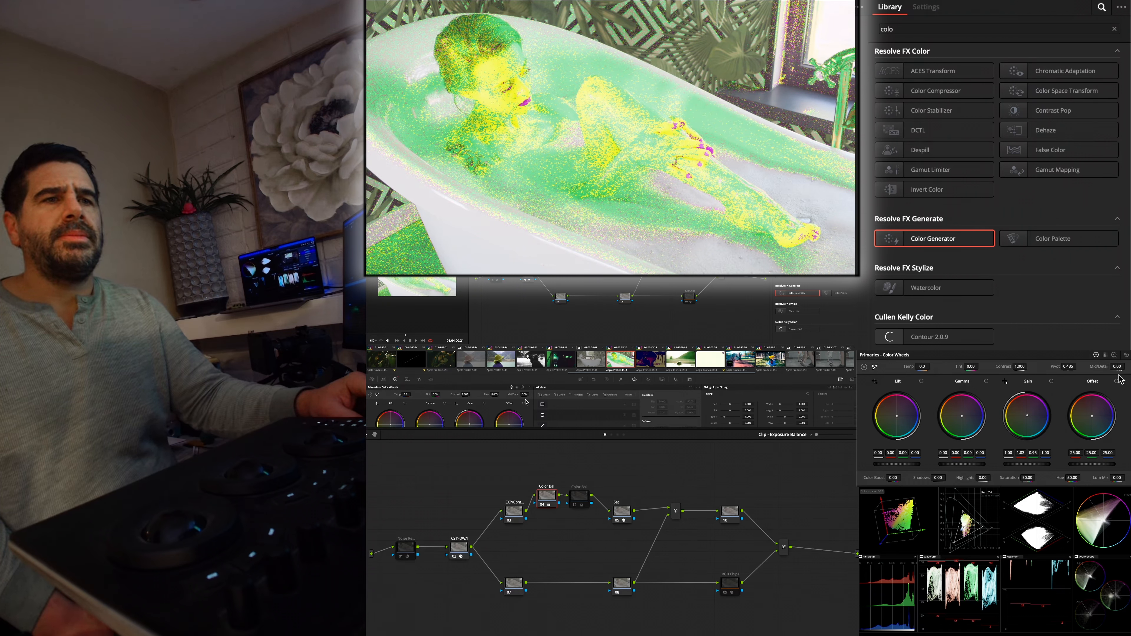
pyautogui.hotkey('shift', 'Home')
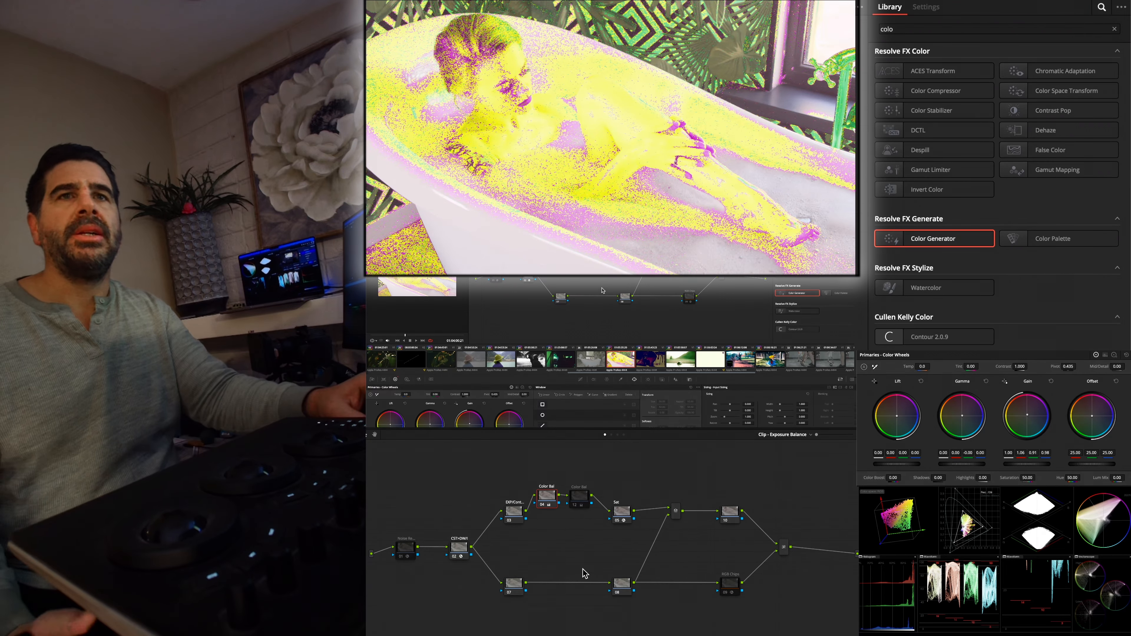
# Toggle the Skin Check node in the Out's graph to compare the overlay with the graded image, leaving it off
pyautogui.click(618, 435)
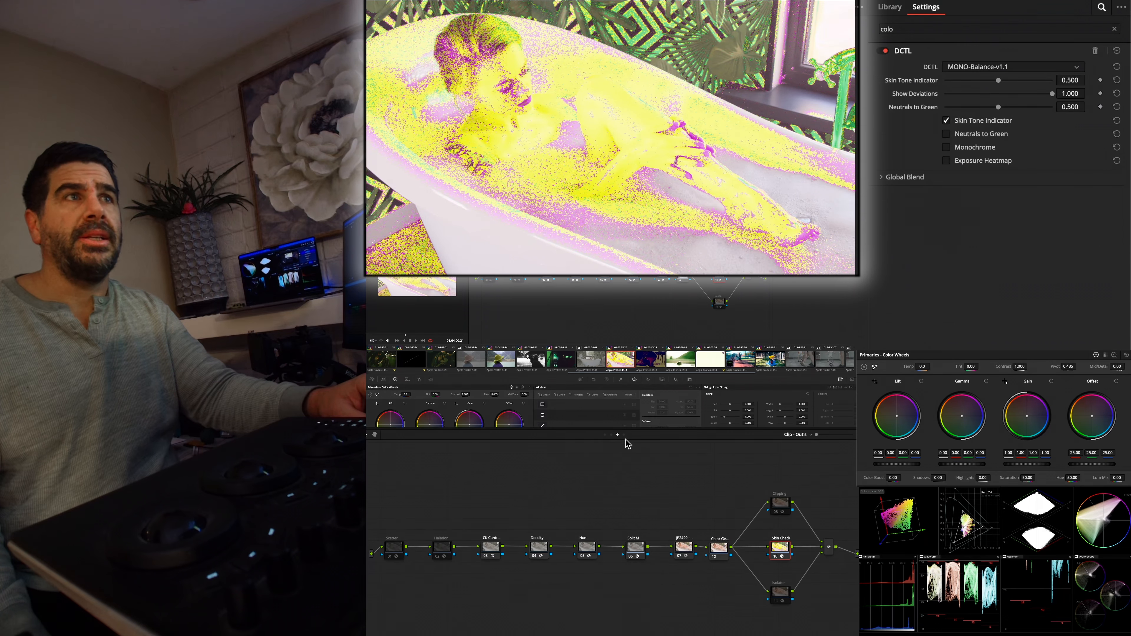
pyautogui.press('super+d')
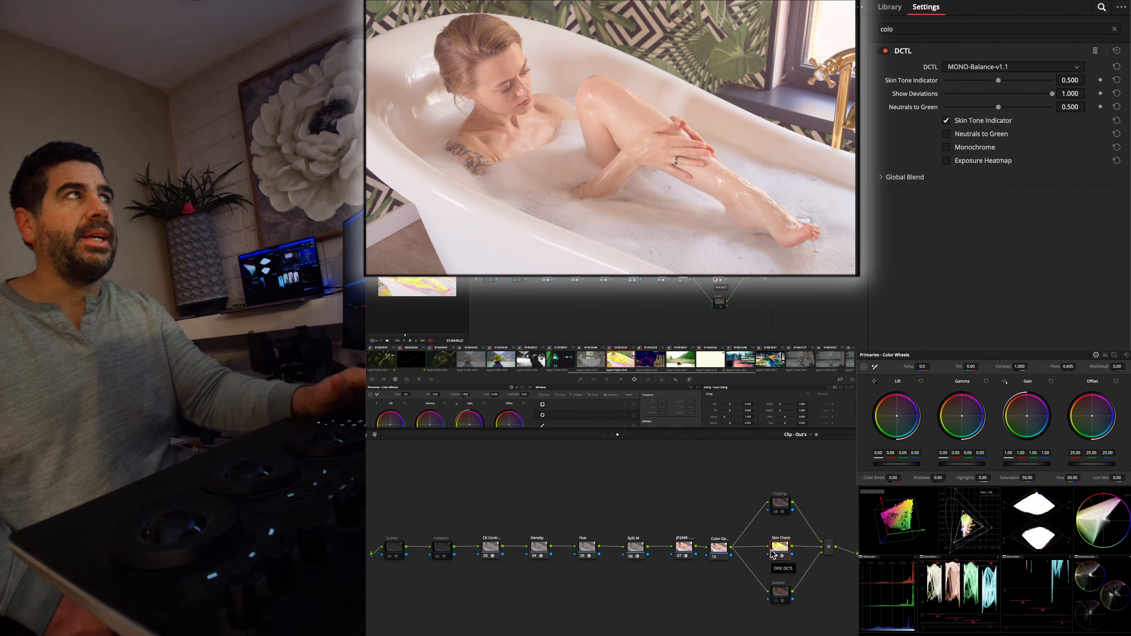
pyautogui.press('super+d')
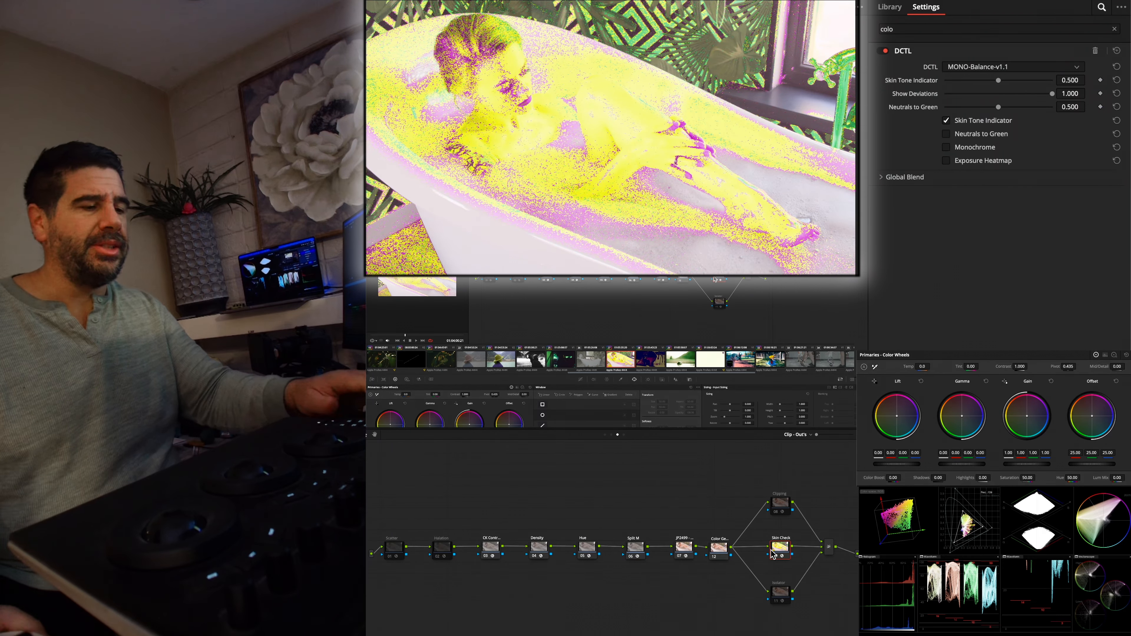
pyautogui.click(774, 555)
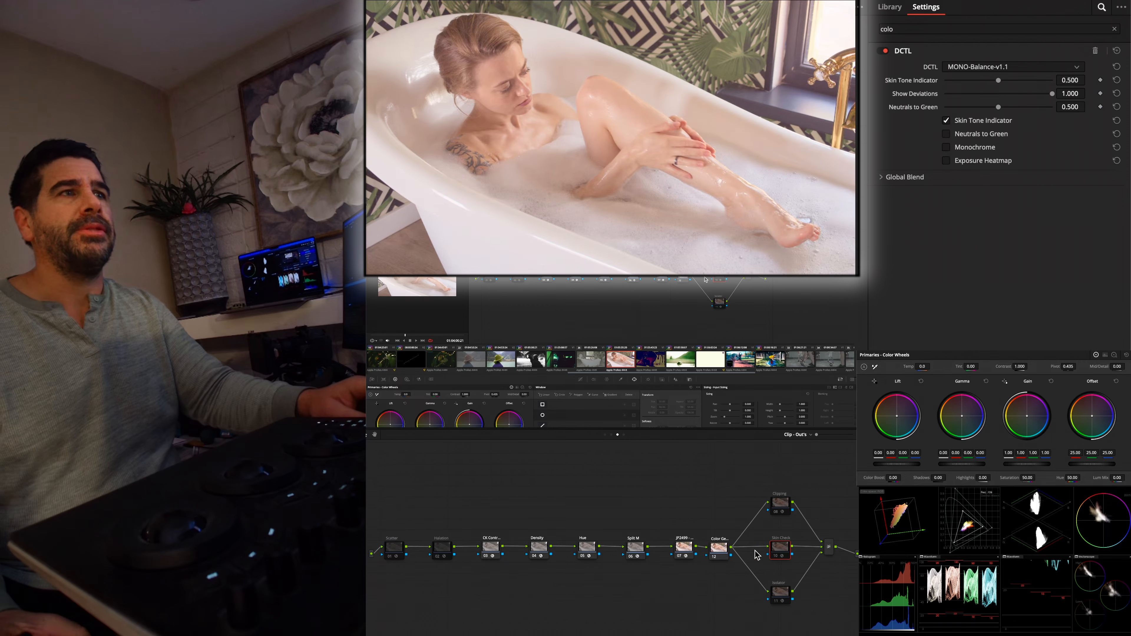
# Enable the Color Generator node and set its generated color to mid grey
pyautogui.click(721, 552)
pyautogui.moveTo(940, 241); pyautogui.dragTo(722, 553)
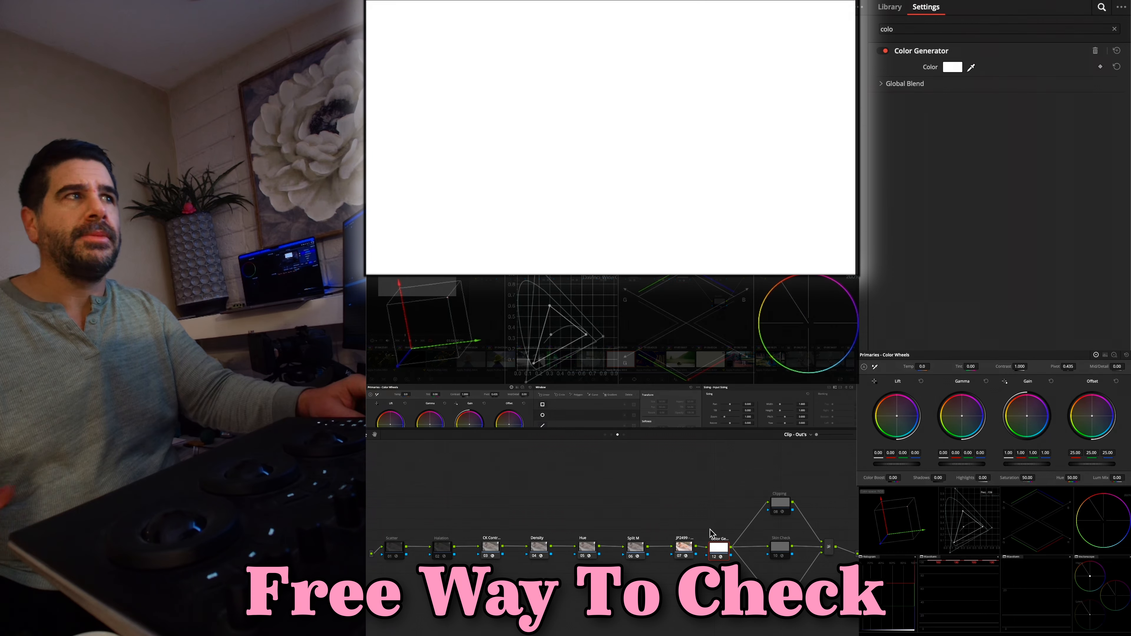
pyautogui.click(952, 67)
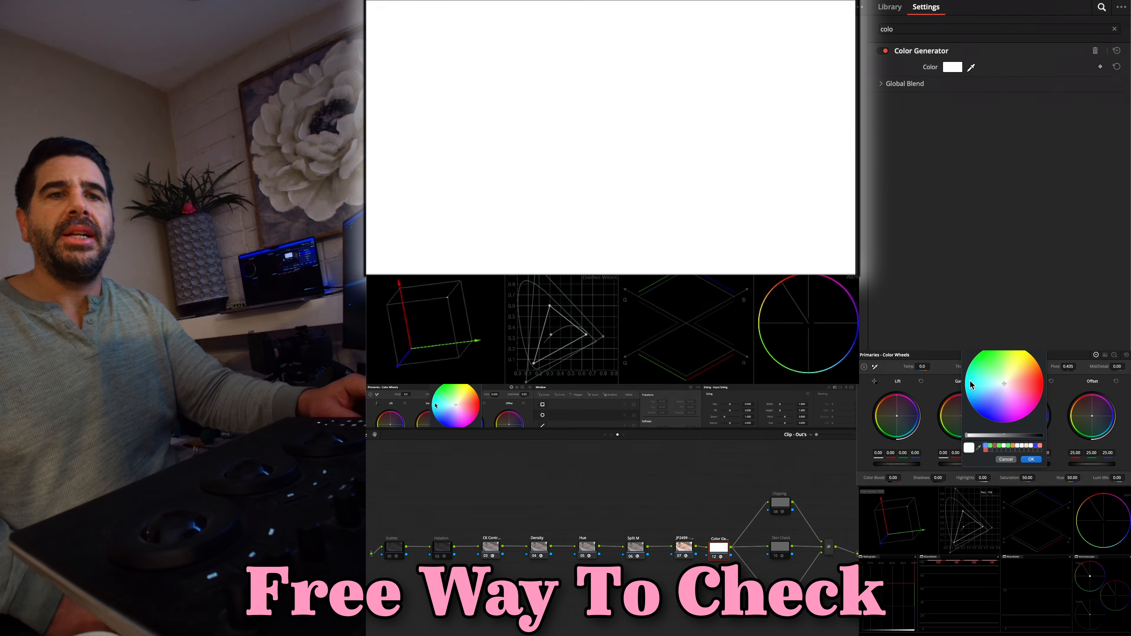
pyautogui.click(1005, 436)
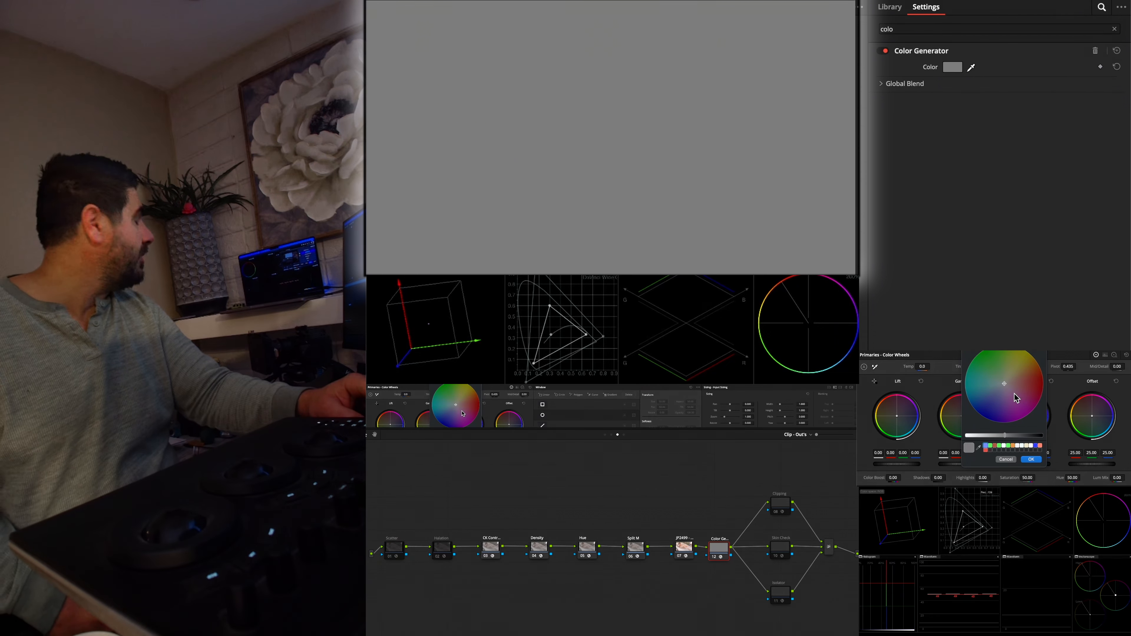
pyautogui.click(1031, 460)
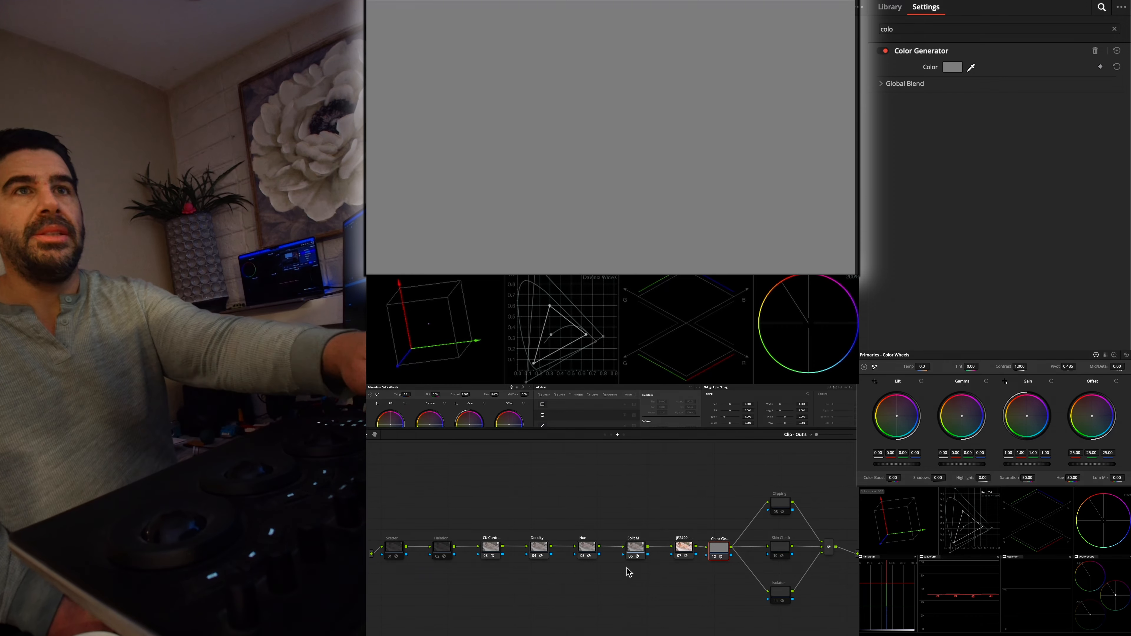
# Add a circular window to the Color Generator node, shrink it onto the woman's upper-body skin and invert it to isolate the sample
pyautogui.hotkey('alt', 'c')
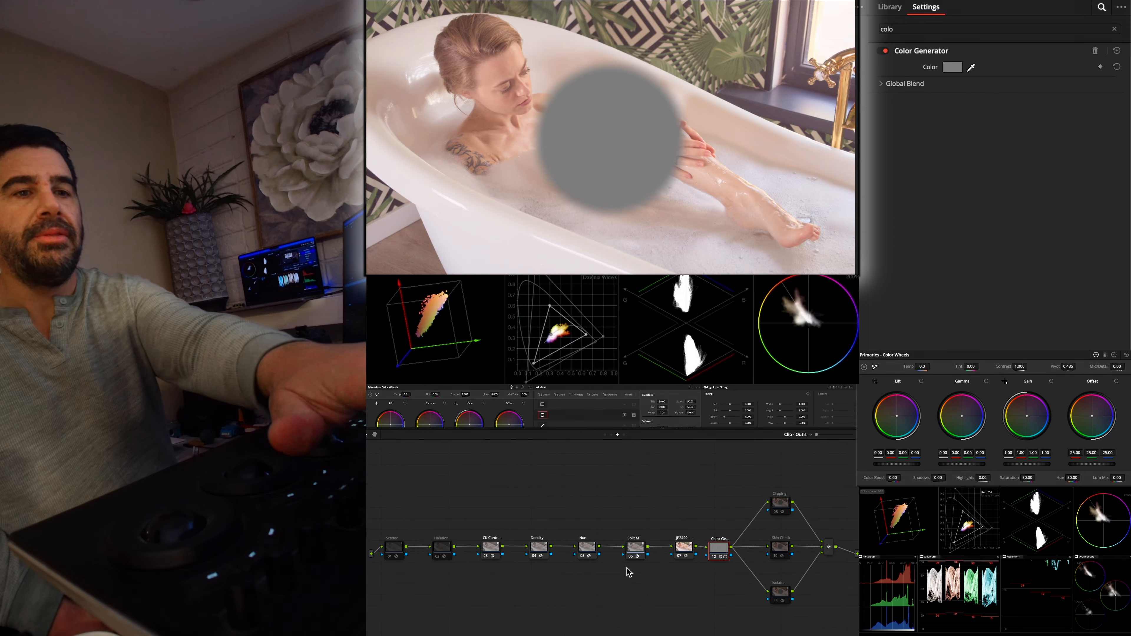
pyautogui.hotkey('alt', 'i')
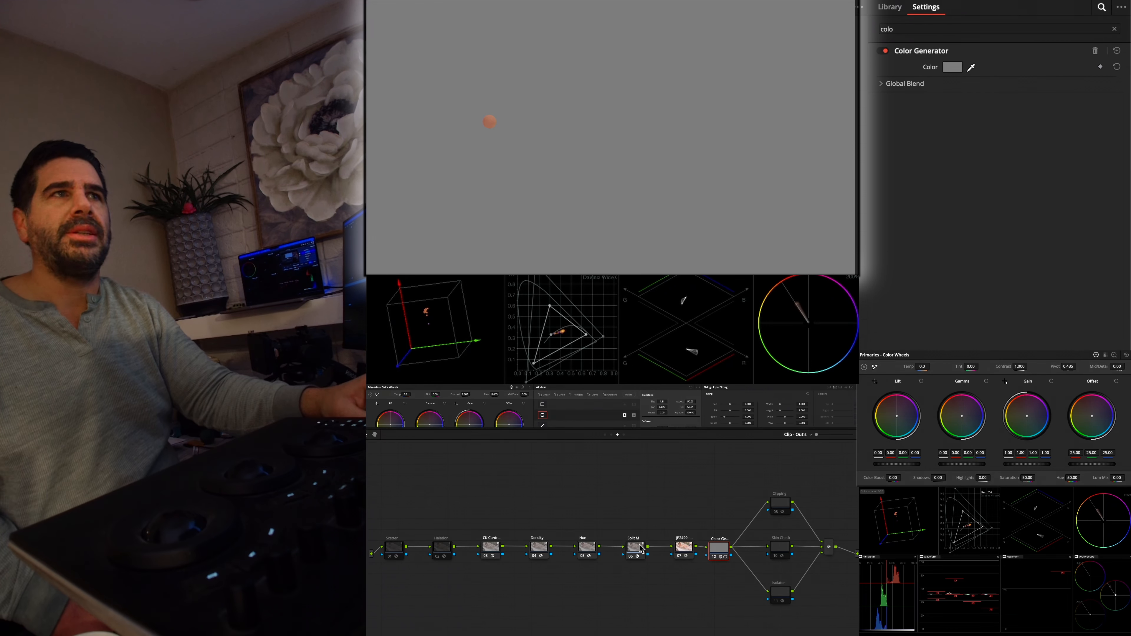
# Toggle the first Color Bal node in the Exposure Balance graph to compare the isolated skin patch against the vectorscope's skin tone line
pyautogui.click(611, 434)
pyautogui.click(605, 435)
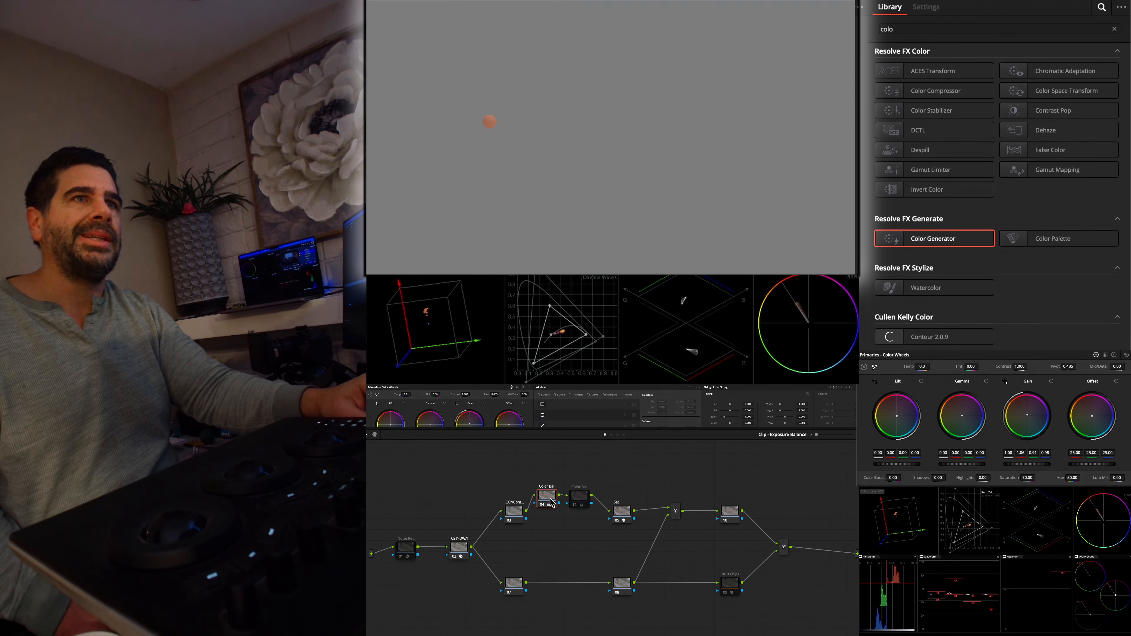
pyautogui.hotkey('ctrl', 'd')
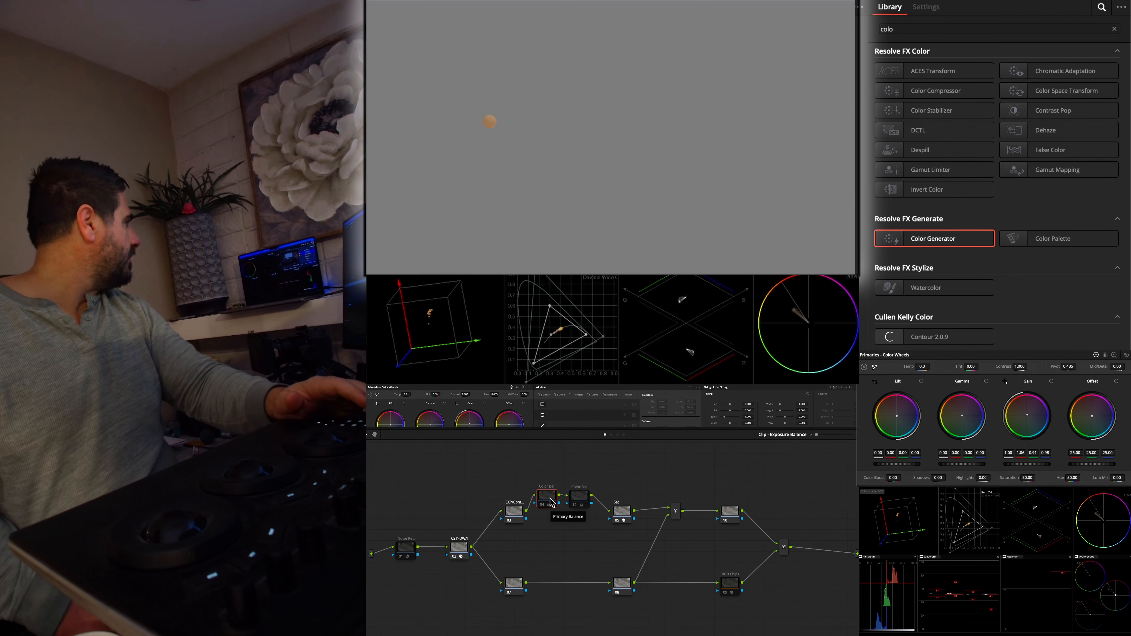
pyautogui.hotkey('ctrl', 'd')
pyautogui.hotkey('ctrl', 'd')
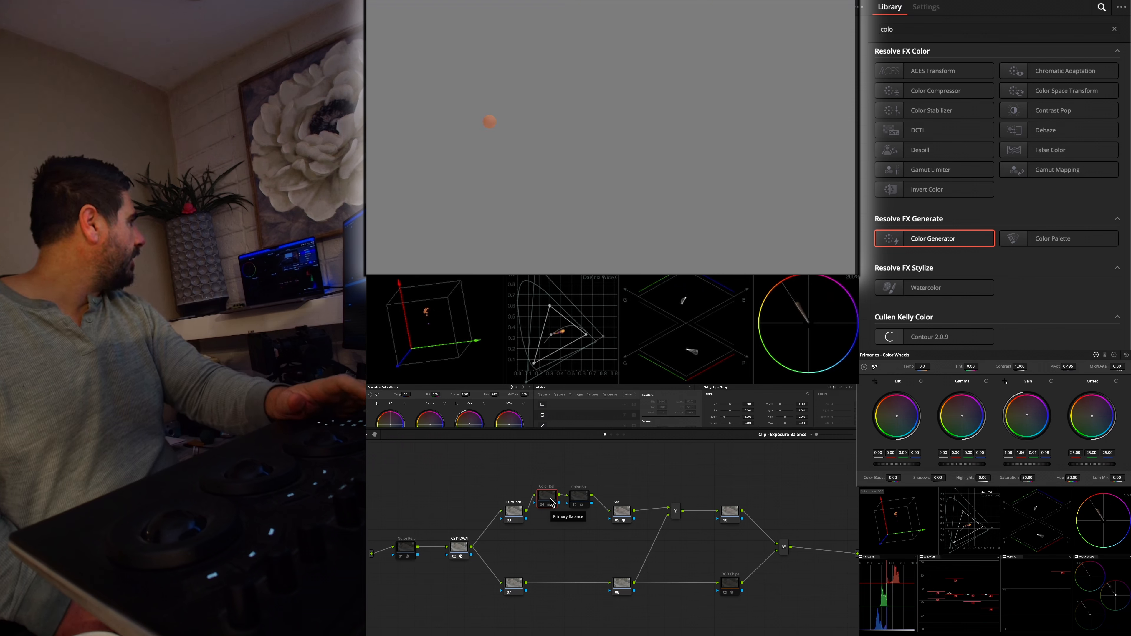
pyautogui.hotkey('ctrl', 'd')
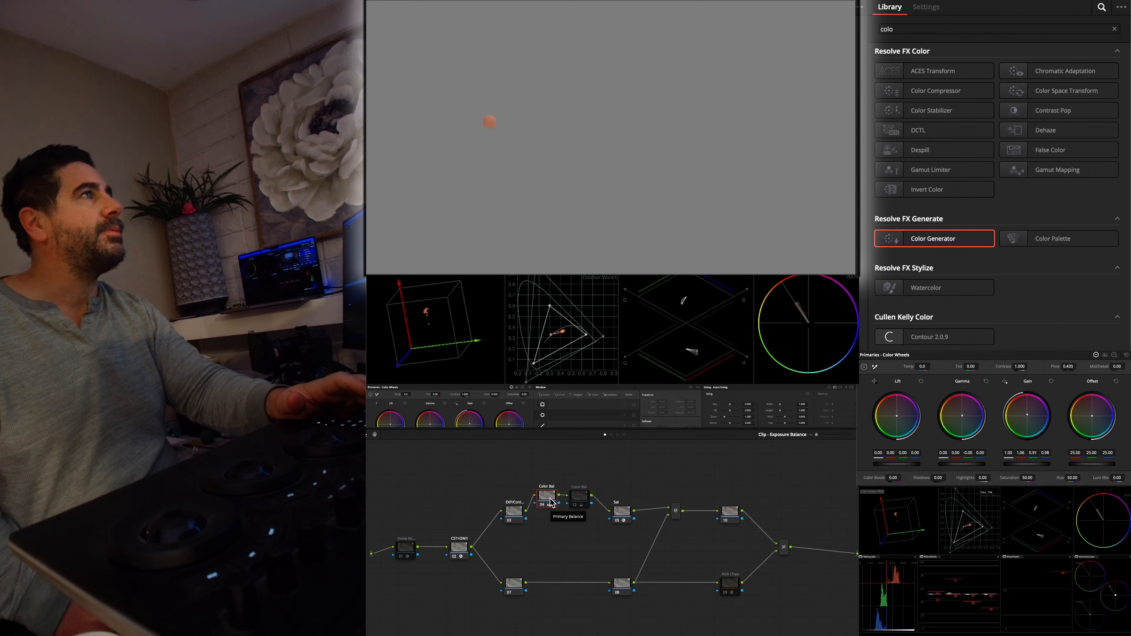
pyautogui.hotkey('ctrl', 'd')
pyautogui.hotkey('ctrl', 'd')
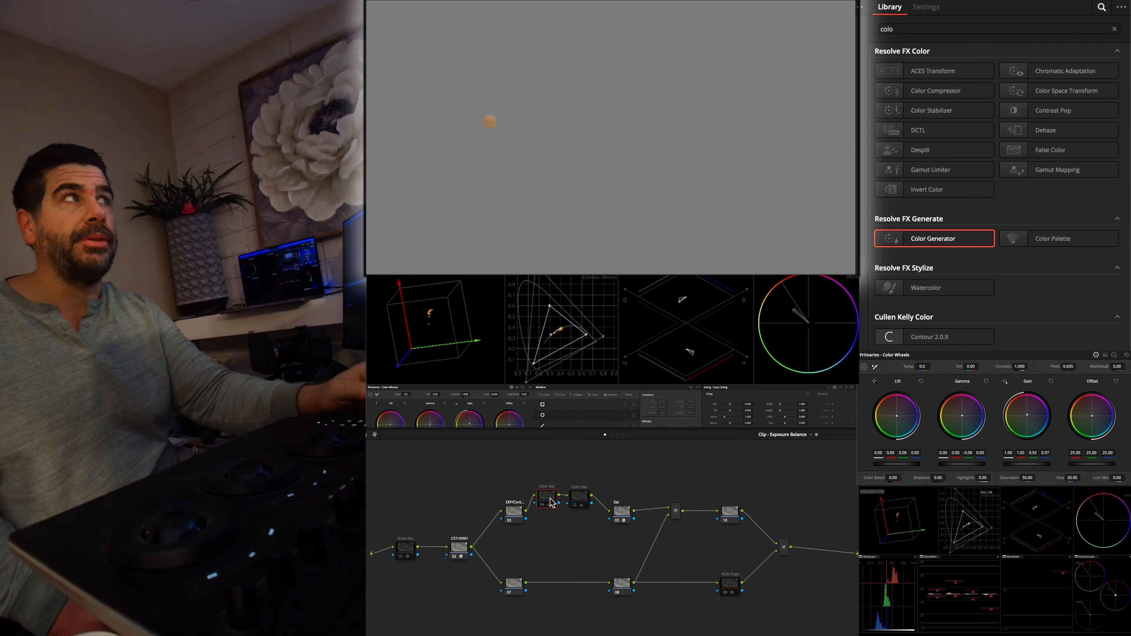
# Turn off the Color Generator node in the Out's graph and re-enable the first Color Bal node in the Exposure Balance graph
pyautogui.click(617, 434)
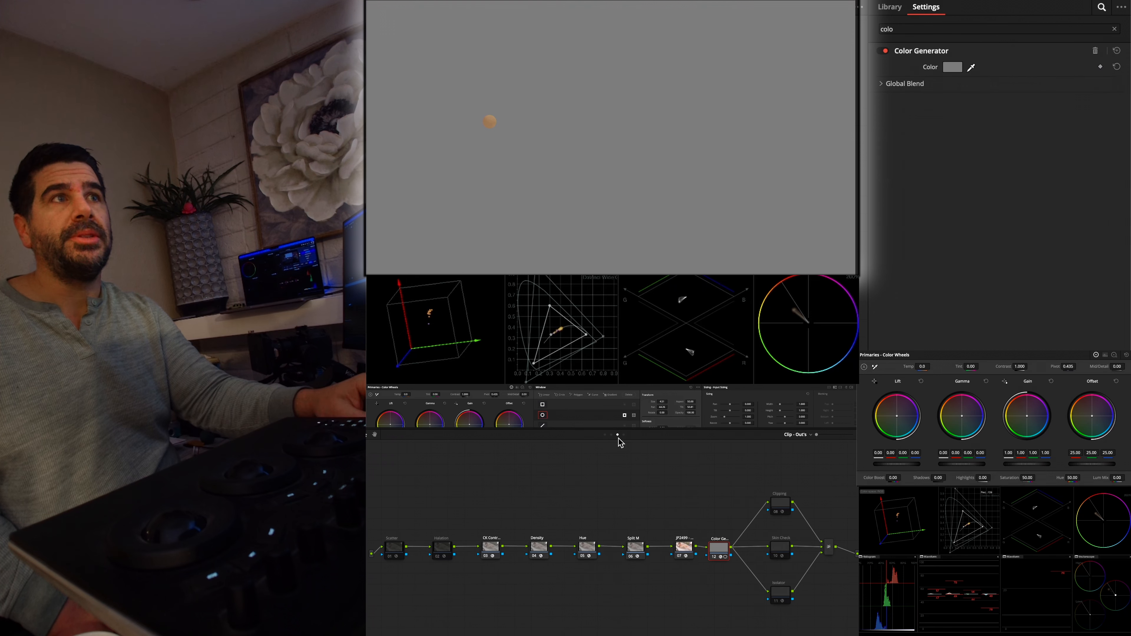
pyautogui.click(720, 556)
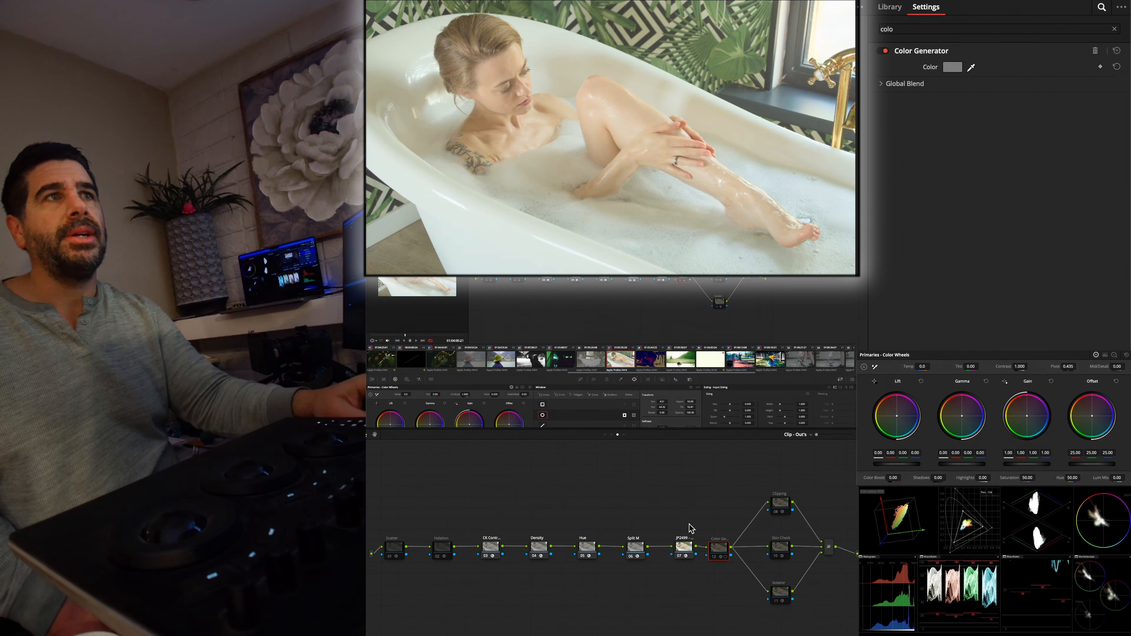
pyautogui.click(610, 434)
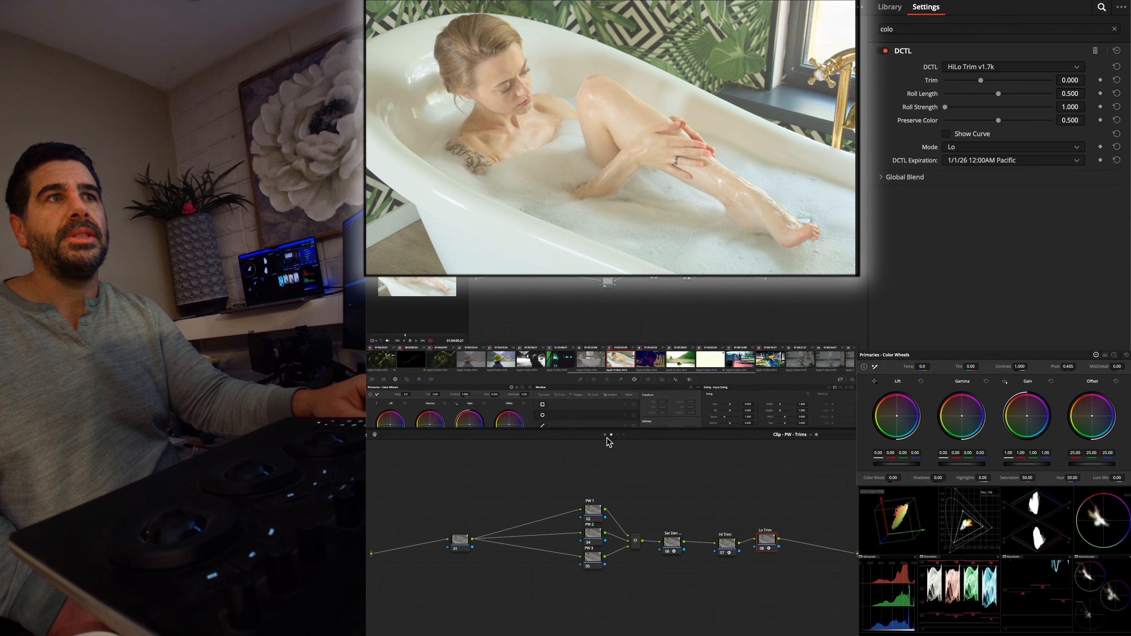
pyautogui.click(605, 434)
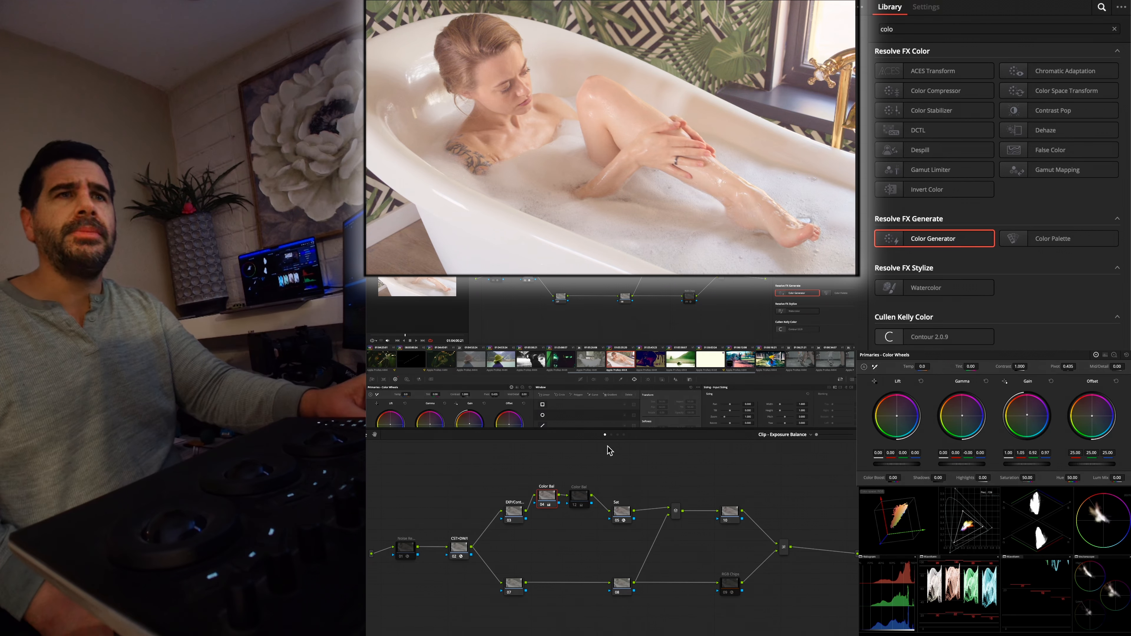
# Reset the grade of the Color Generator node in the Out's graph
pyautogui.click(618, 435)
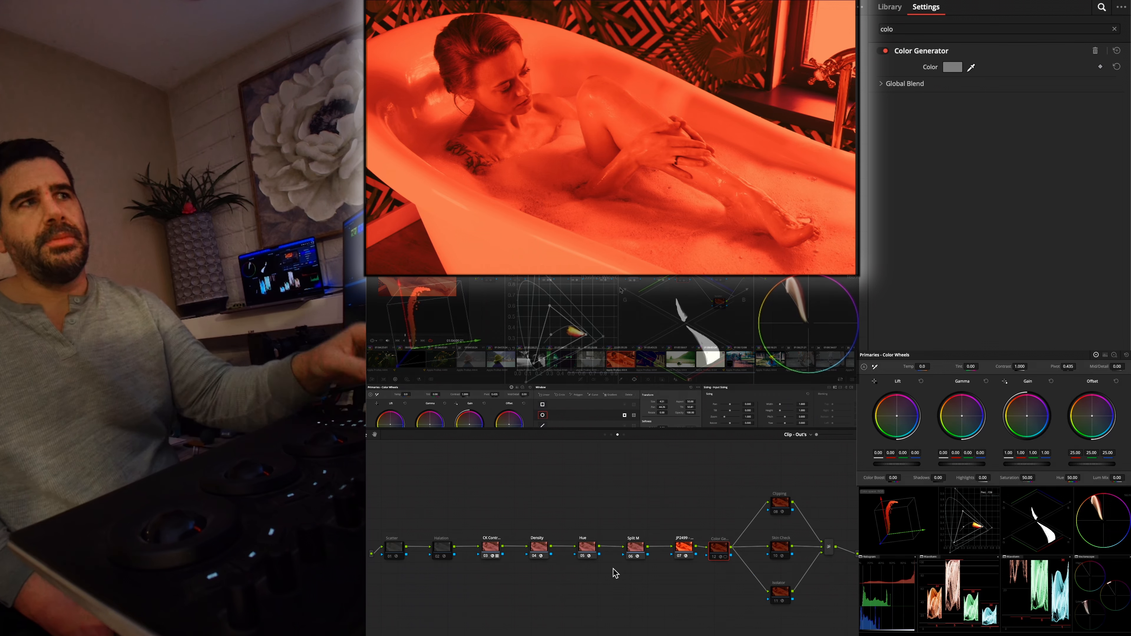
pyautogui.rightClick(714, 551)
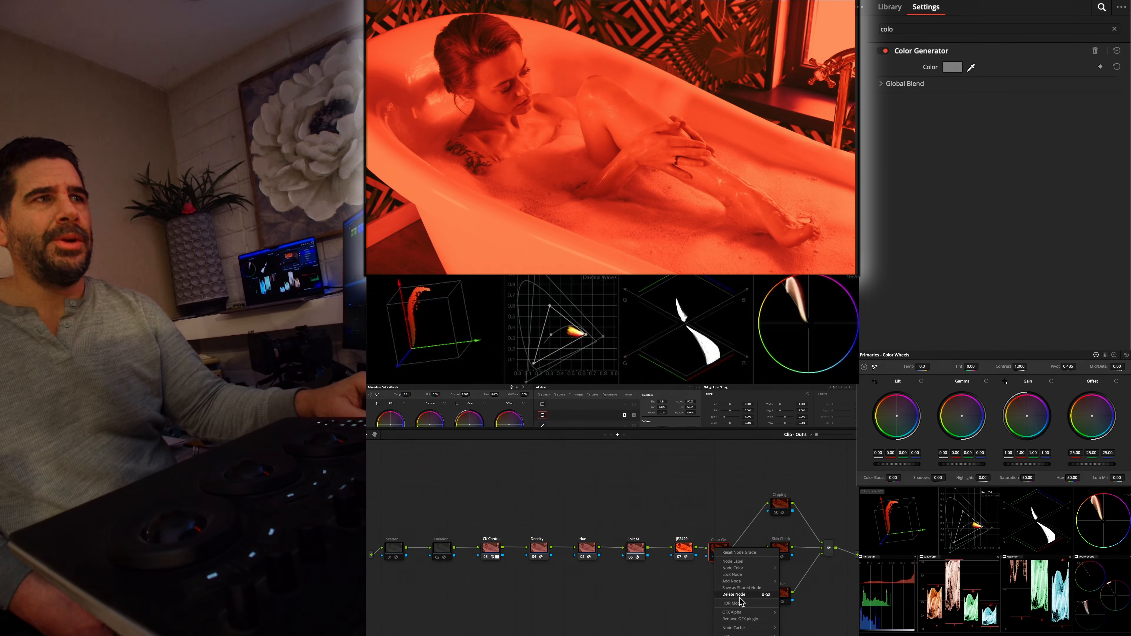
pyautogui.click(748, 554)
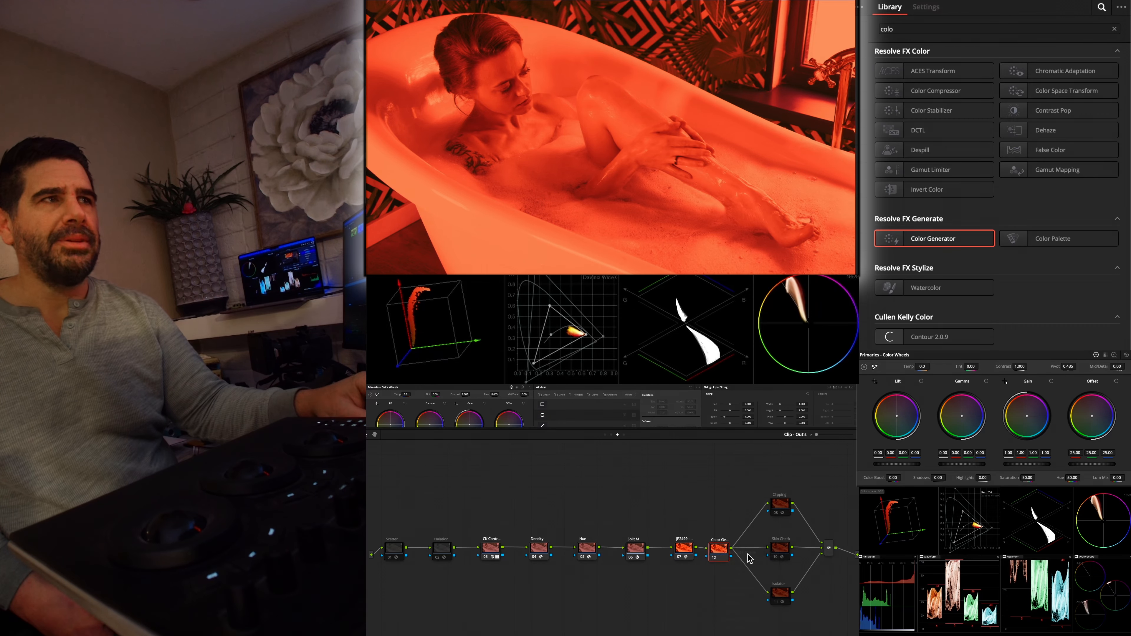
# Turn the Skin Check node on and off again to examine the skin tone deviations in the red-tinted image
pyautogui.click(776, 552)
pyautogui.press('super+d')
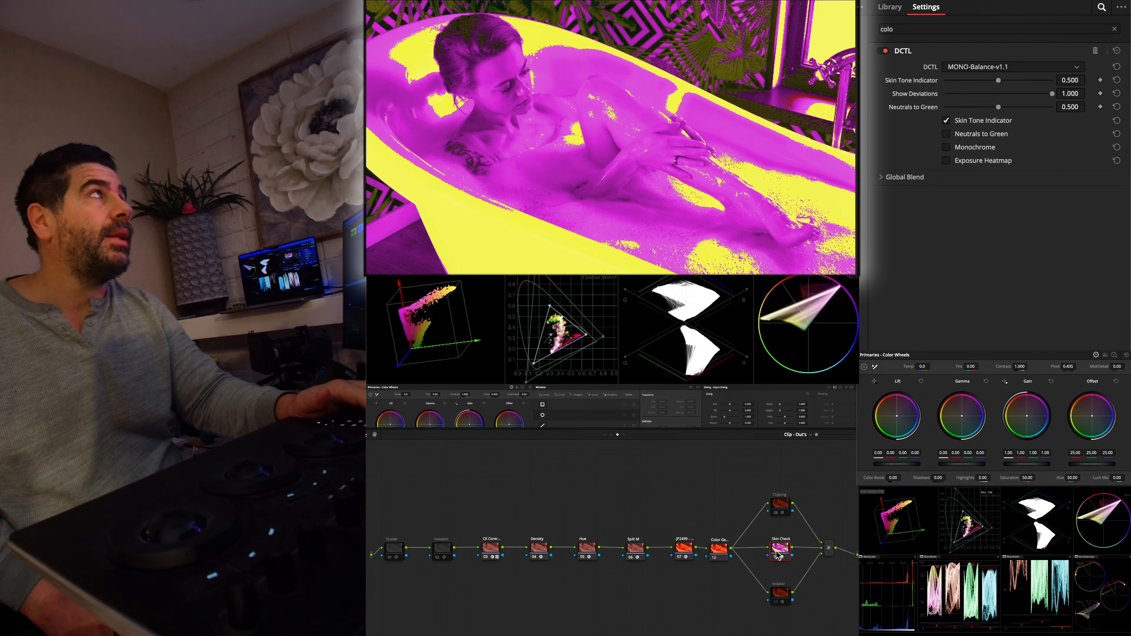
pyautogui.hotkey('ctrl', 'd')
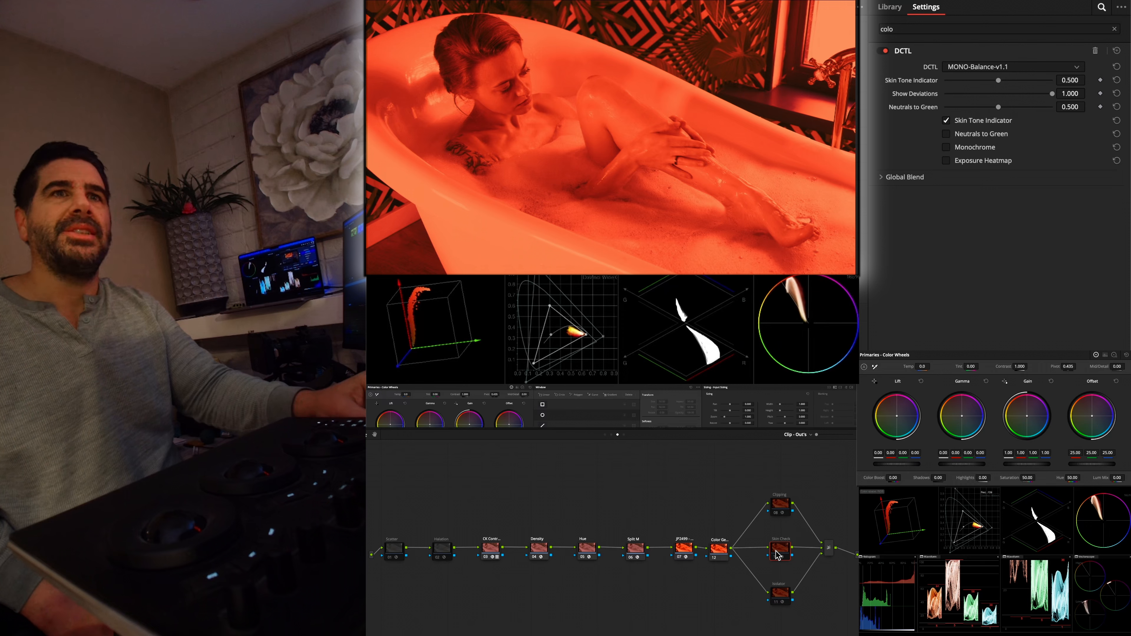
# Rebalance the red image in the second Color Bal node with RGB gain 0.95, 1.21, 0.84 and offset 21.41, 45.67, 11.50
pyautogui.click(611, 435)
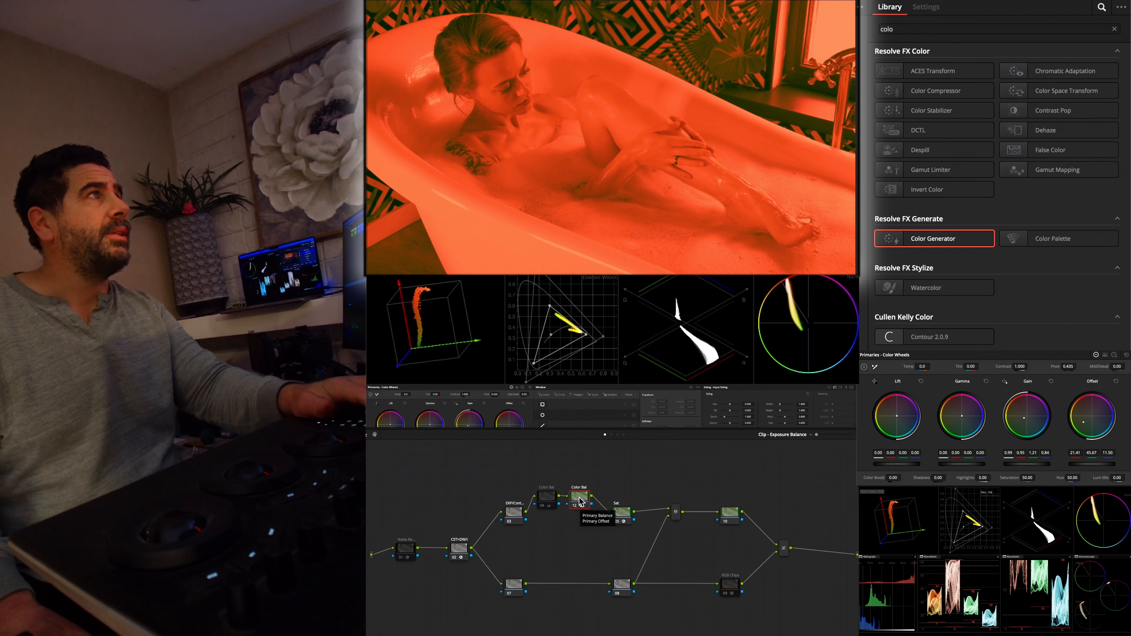
pyautogui.click(618, 434)
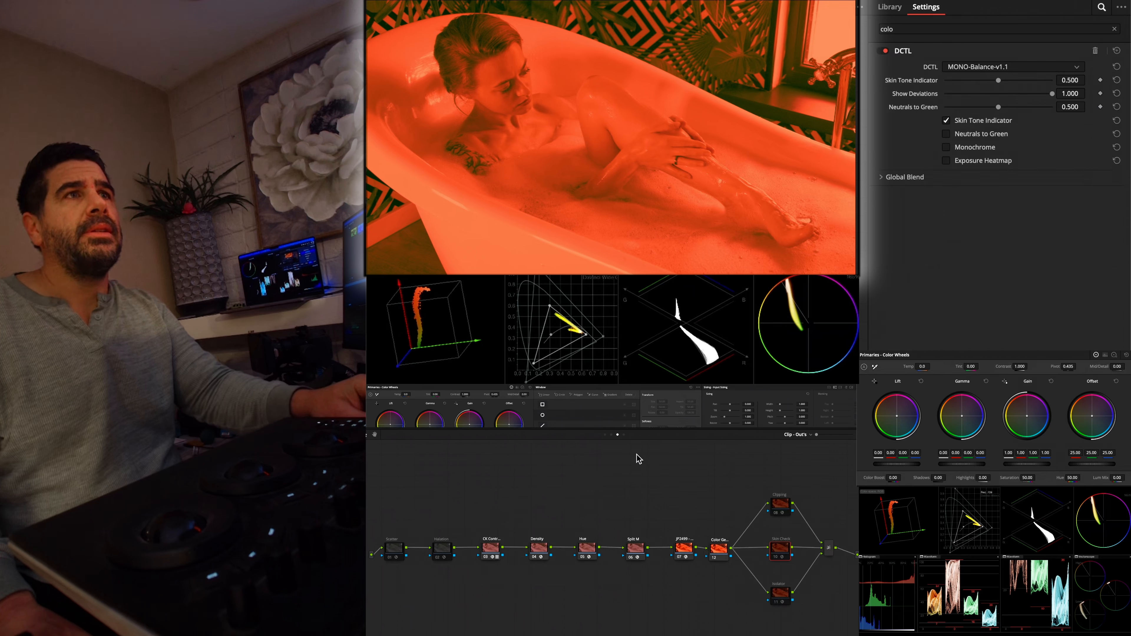
# Rebalance the second Color Bal node with RGB offset 14.08, 33.91, 17.93 while Skin Check is on, and turn that check off in the Out's graph
pyautogui.hotkey('ctrl', 'd')
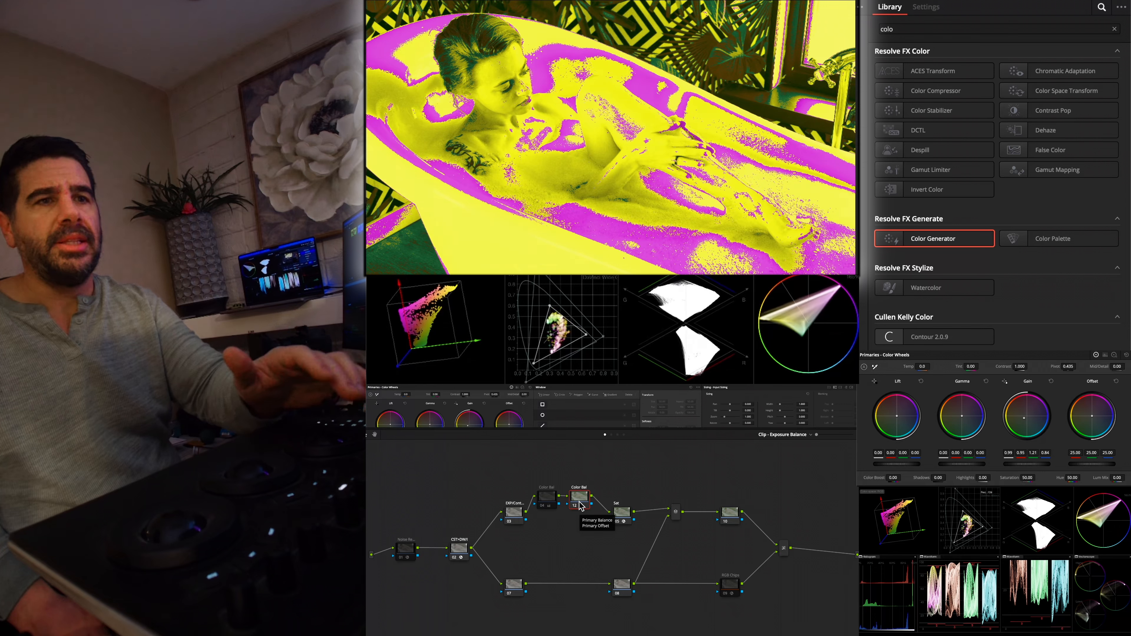
pyautogui.press('super+z')
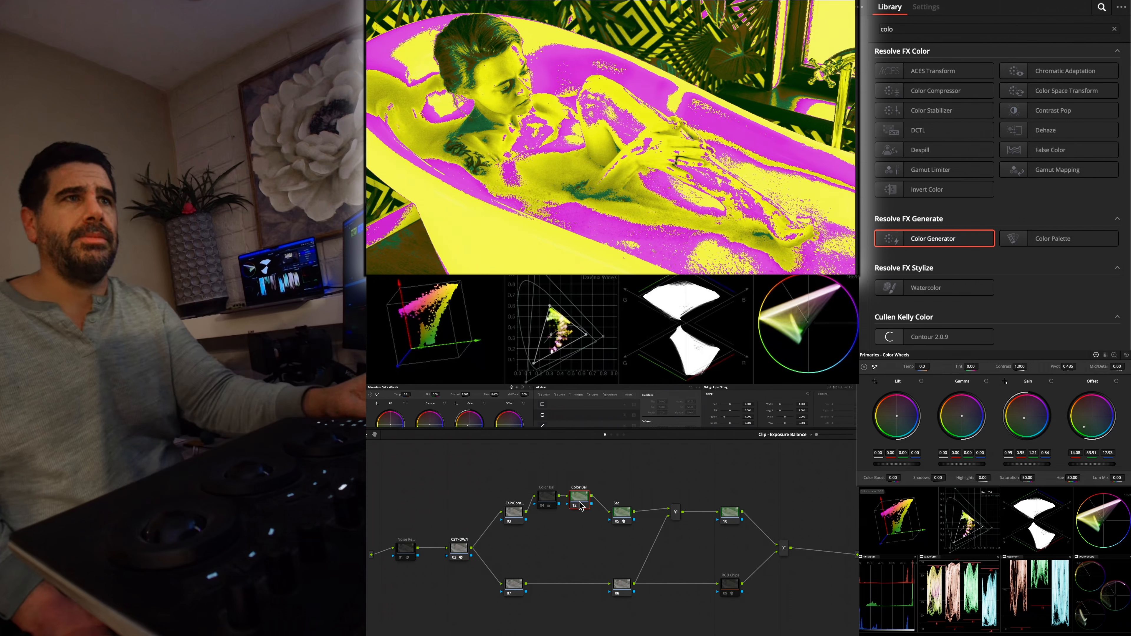
pyautogui.click(618, 435)
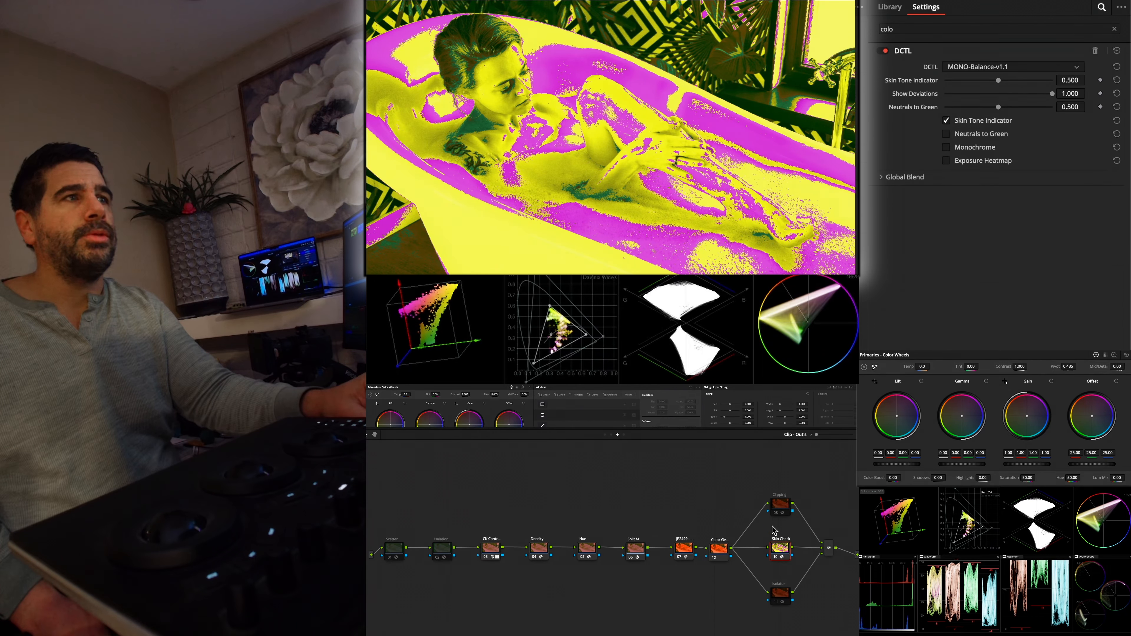
pyautogui.hotkey('ctrl', 'd')
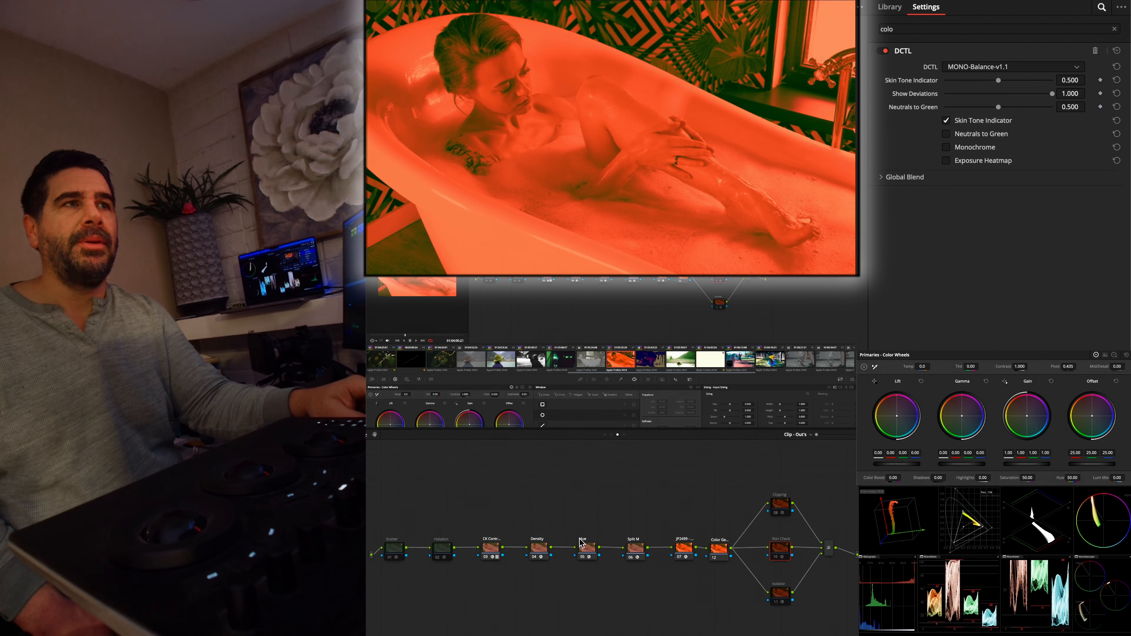
# Turn off the second Color Bal node in the Exposure Balance graph and remove the LUT from the CK Contrast node in the Out's graph
pyautogui.click(611, 434)
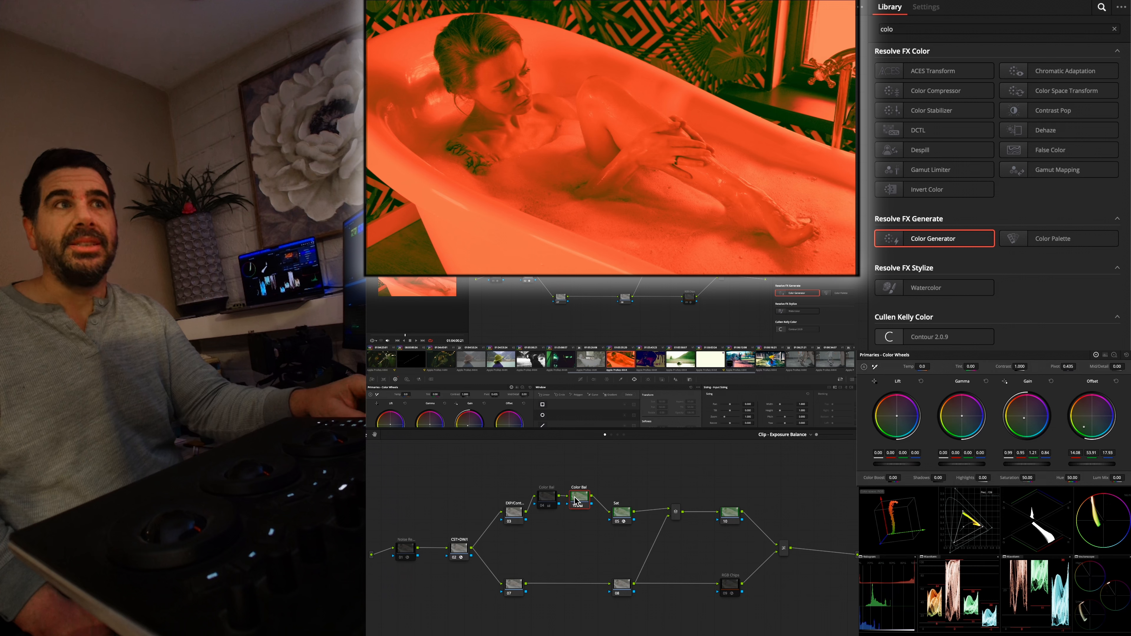
pyautogui.press('super+d')
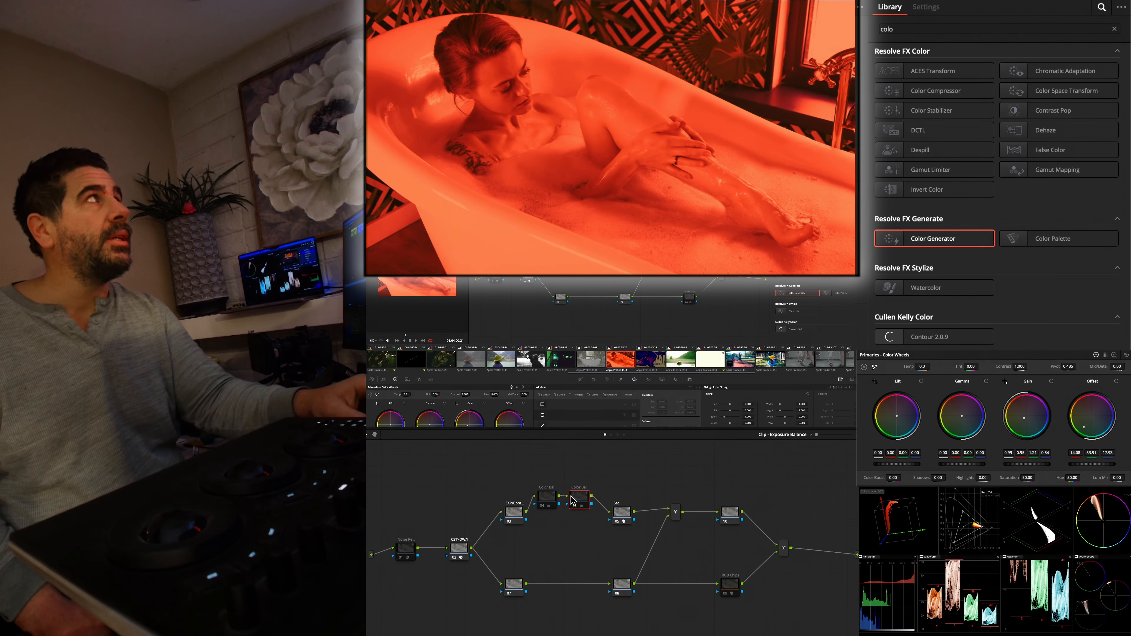
pyautogui.click(618, 436)
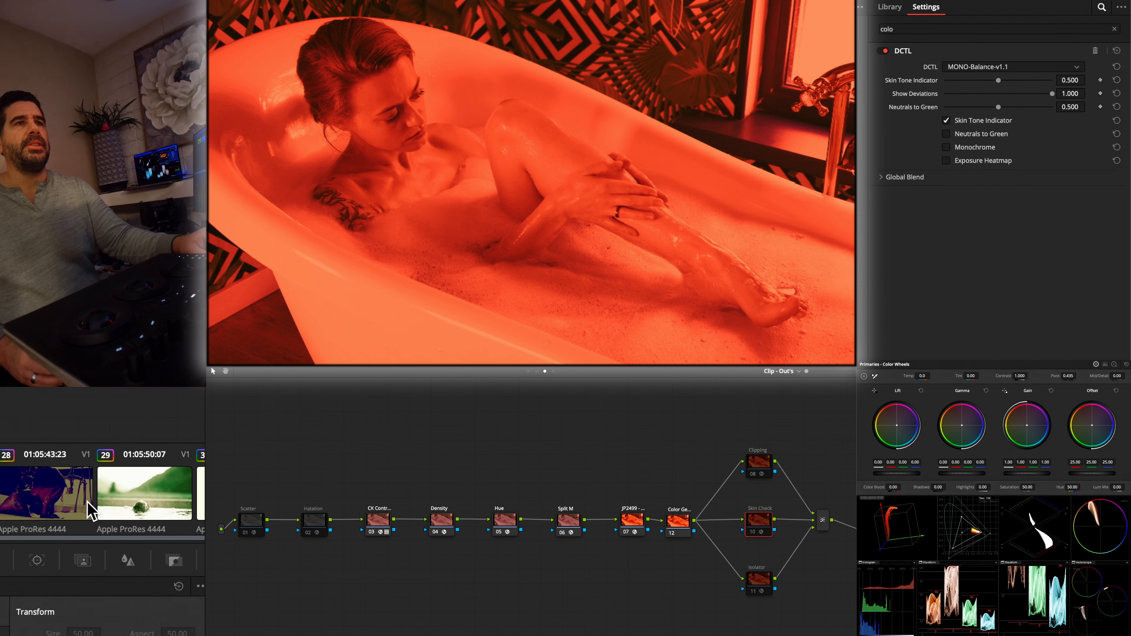
pyautogui.rightClick(376, 525)
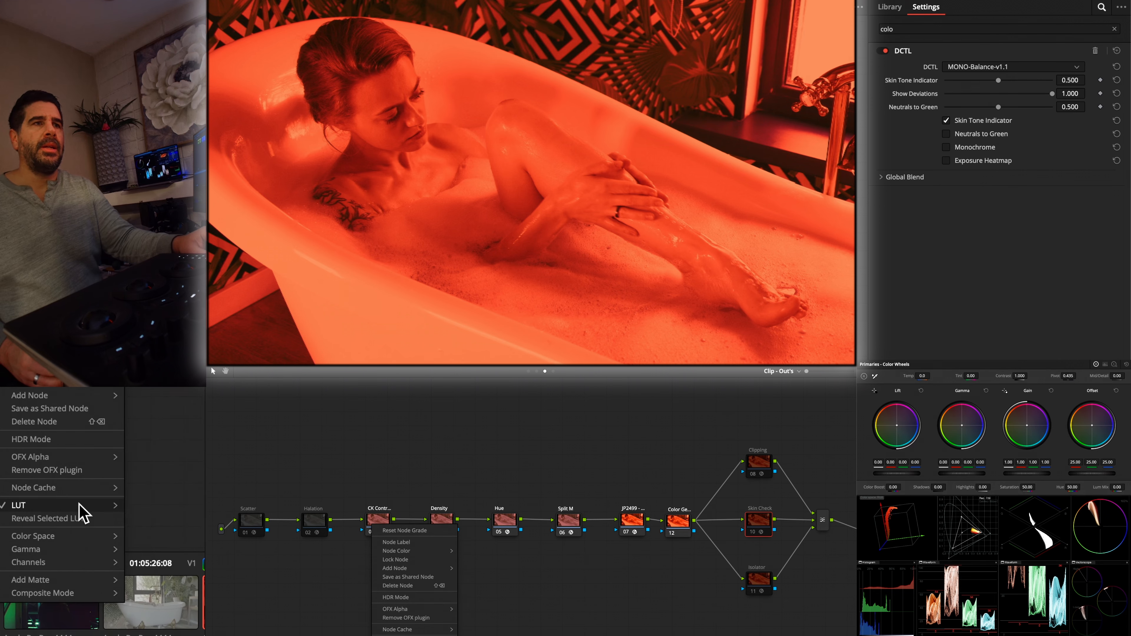
pyautogui.moveTo(406, 635)
pyautogui.click(501, 447)
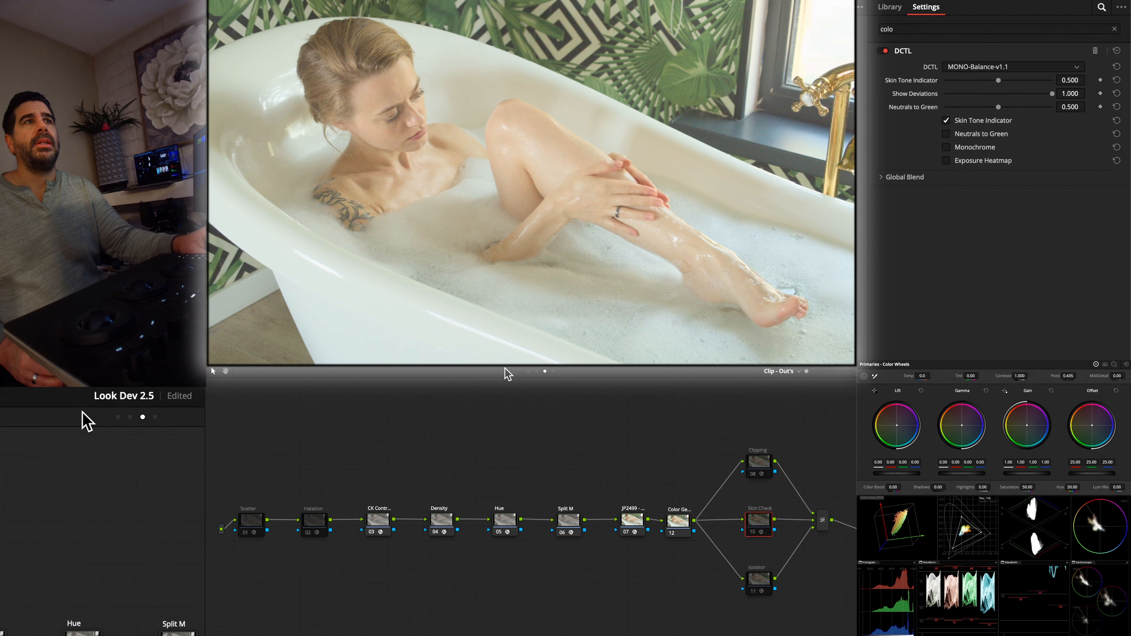
# Re-enable the first Color Bal node in the Exposure Balance graph, leaving the second one off
pyautogui.click(534, 371)
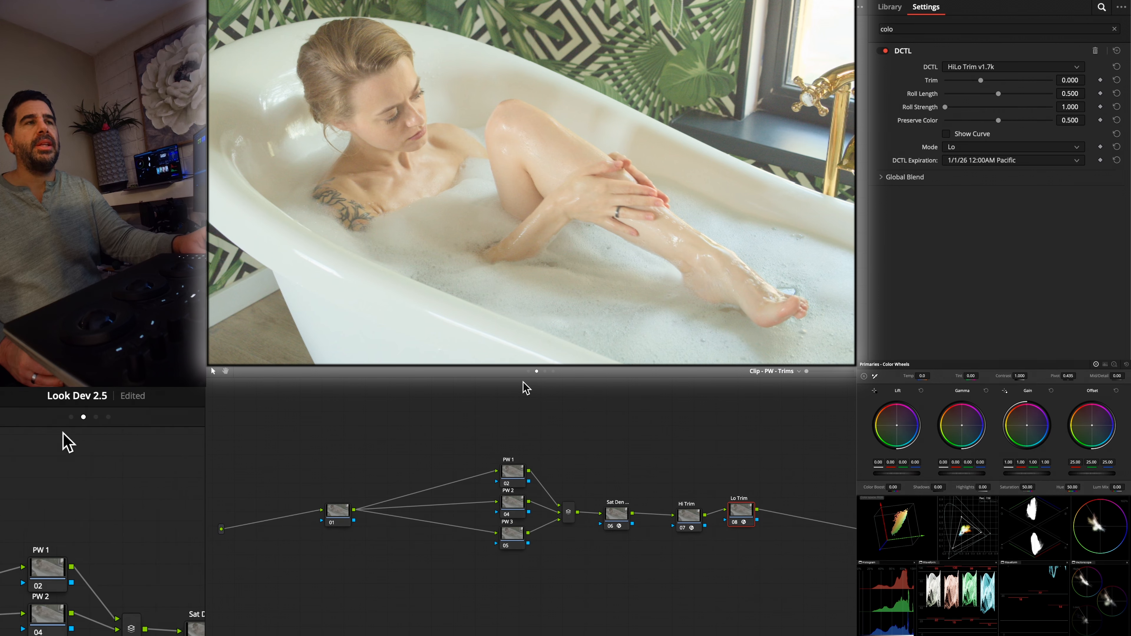
pyautogui.click(528, 371)
pyautogui.click(493, 454)
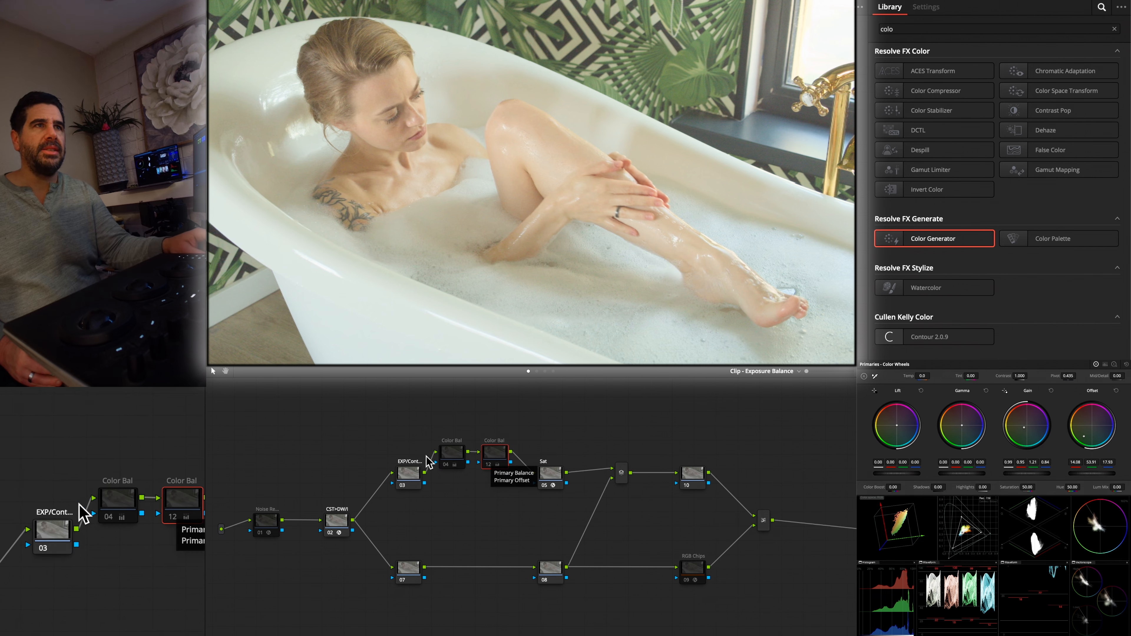
pyautogui.click(444, 460)
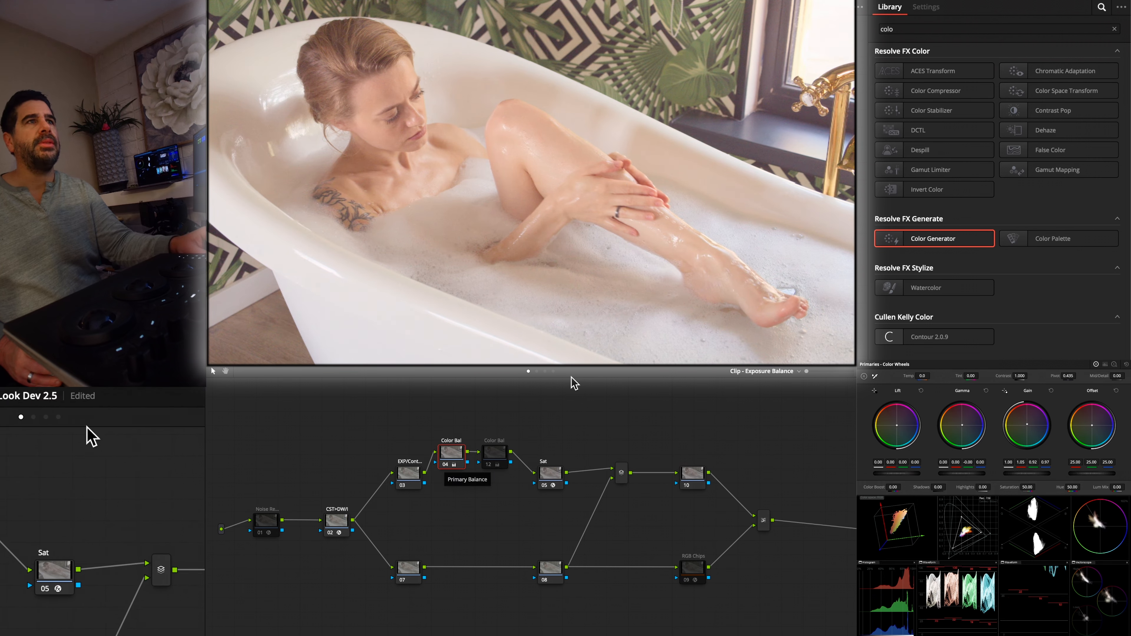
# Set the viewer's window outline to Only UI and darken the area around the bather with an elliptical window in PW 1, offset 5.25
pyautogui.click(536, 371)
pyautogui.click(518, 483)
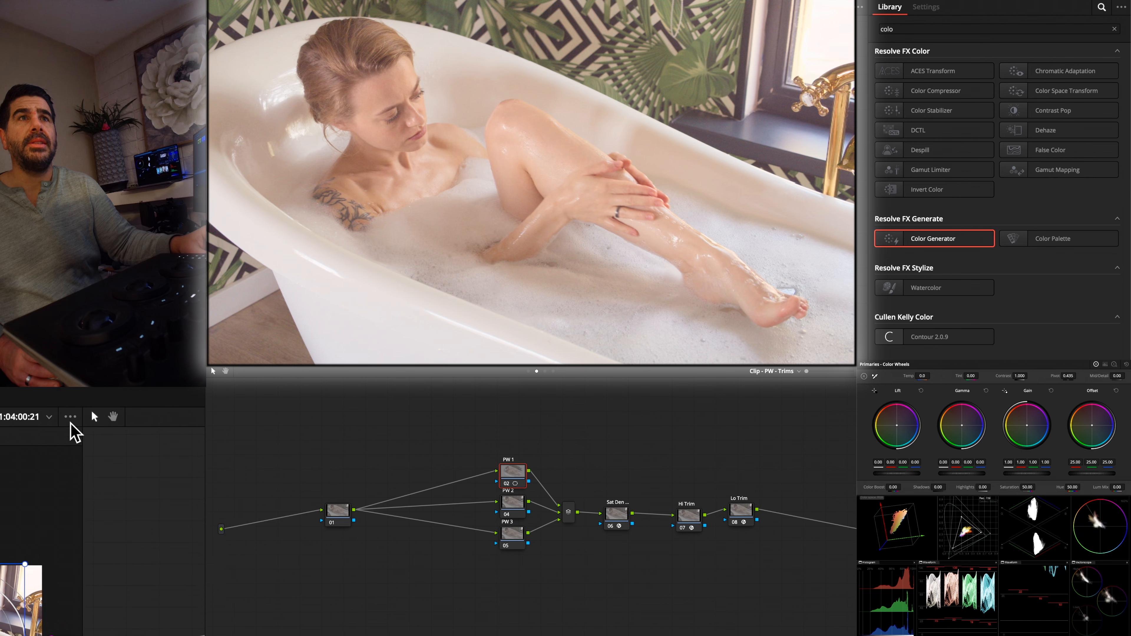
pyautogui.click(71, 418)
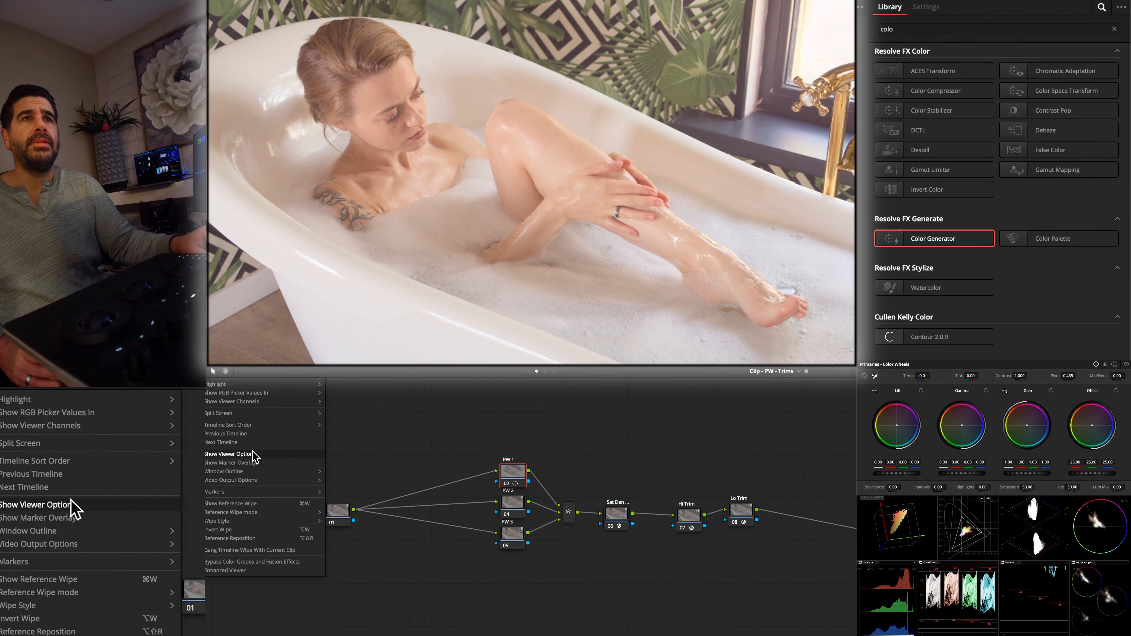
pyautogui.moveTo(311, 471)
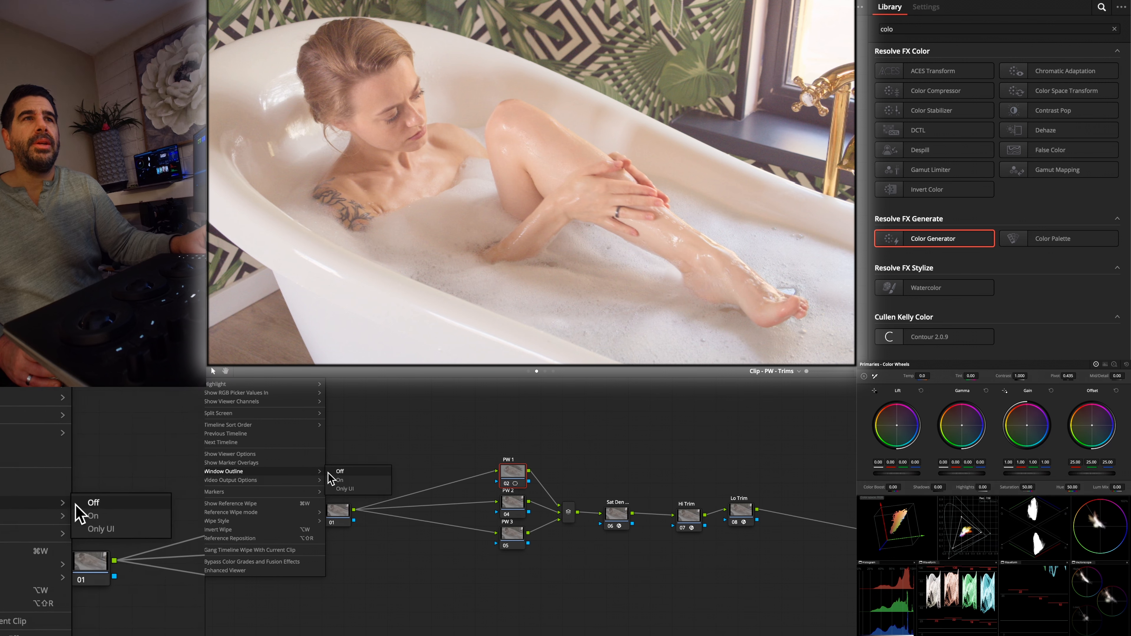
pyautogui.click(343, 488)
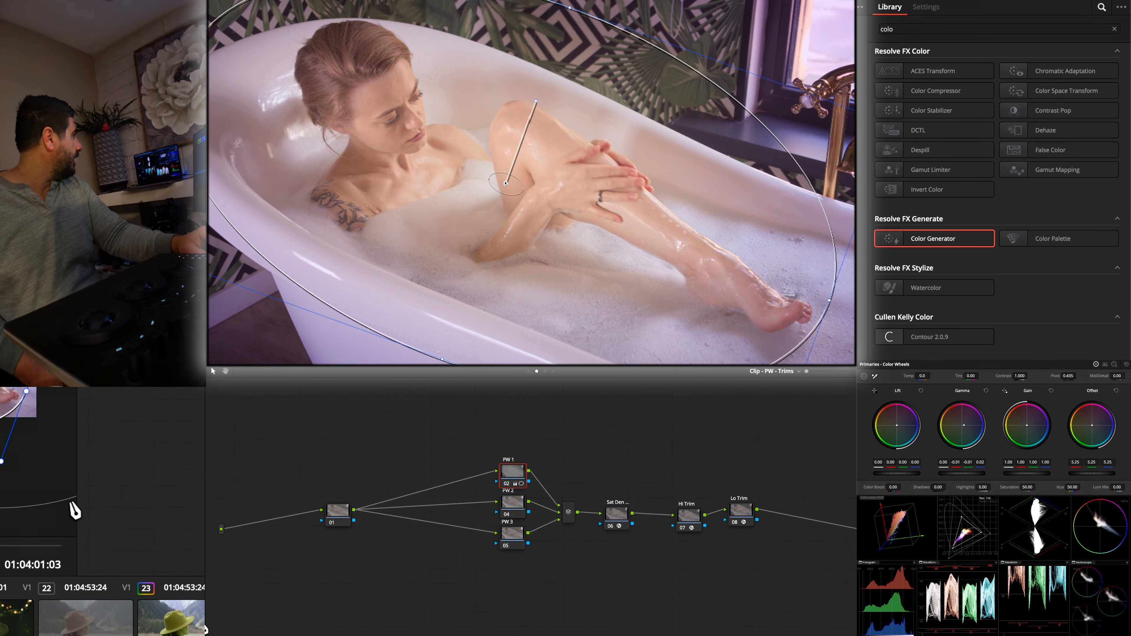
# Push the first Color Bal node towards magenta with RGB gain 1.11, 0.82, 0.96 and compare the image with the Skin Check overlay on and off
pyautogui.click(528, 371)
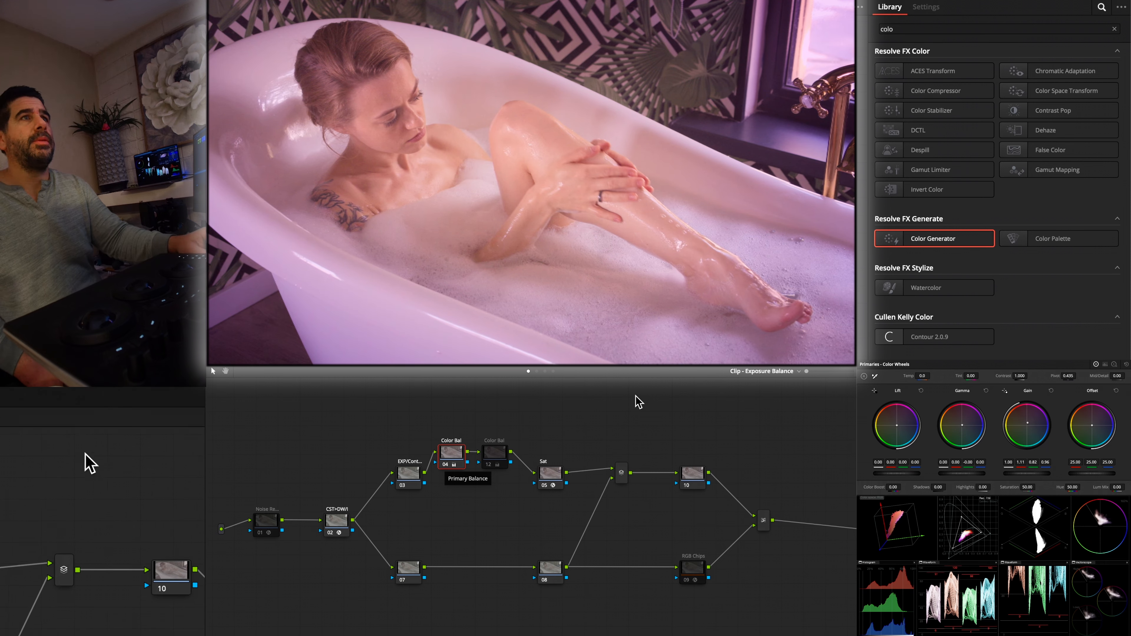
pyautogui.click(544, 371)
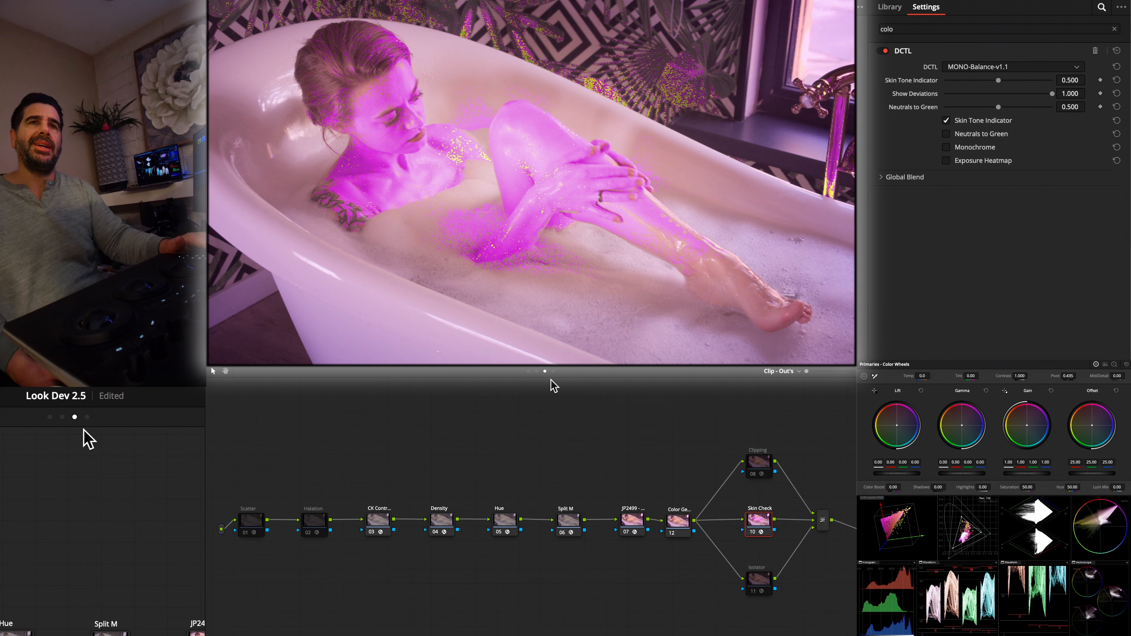
pyautogui.hotkey('ctrl', 'd')
pyautogui.hotkey('ctrl', 'd')
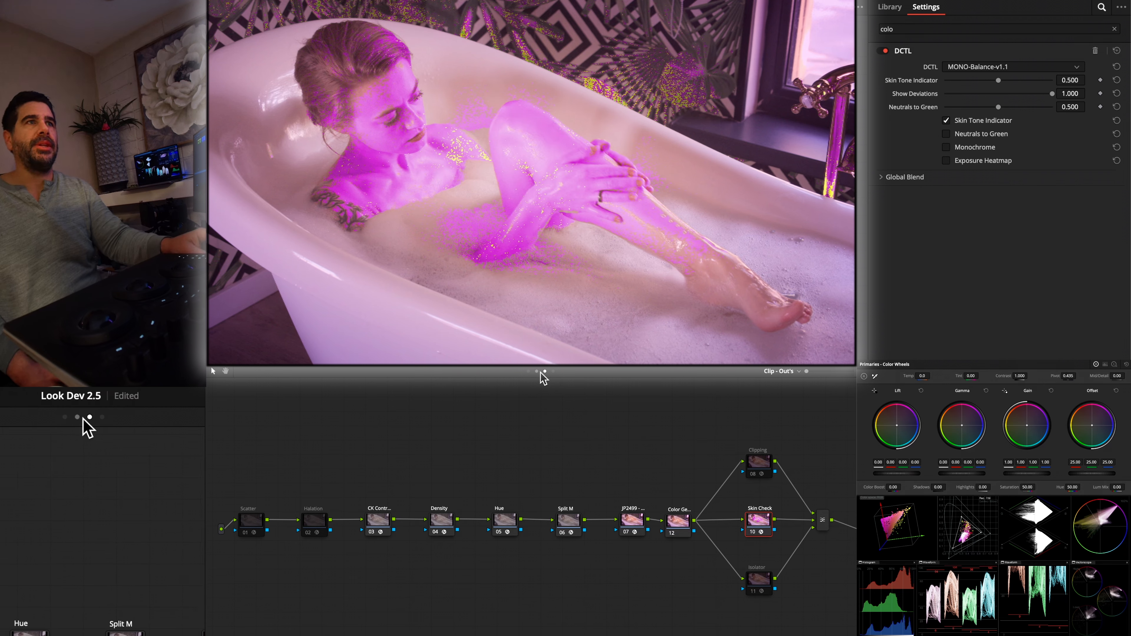
# Push the first Color Bal node's RGB gain further to 1.13, 0.72, 0.97 and toggle the Skin Check node to examine the skin tone, leaving it off
pyautogui.click(535, 372)
pyautogui.click(528, 372)
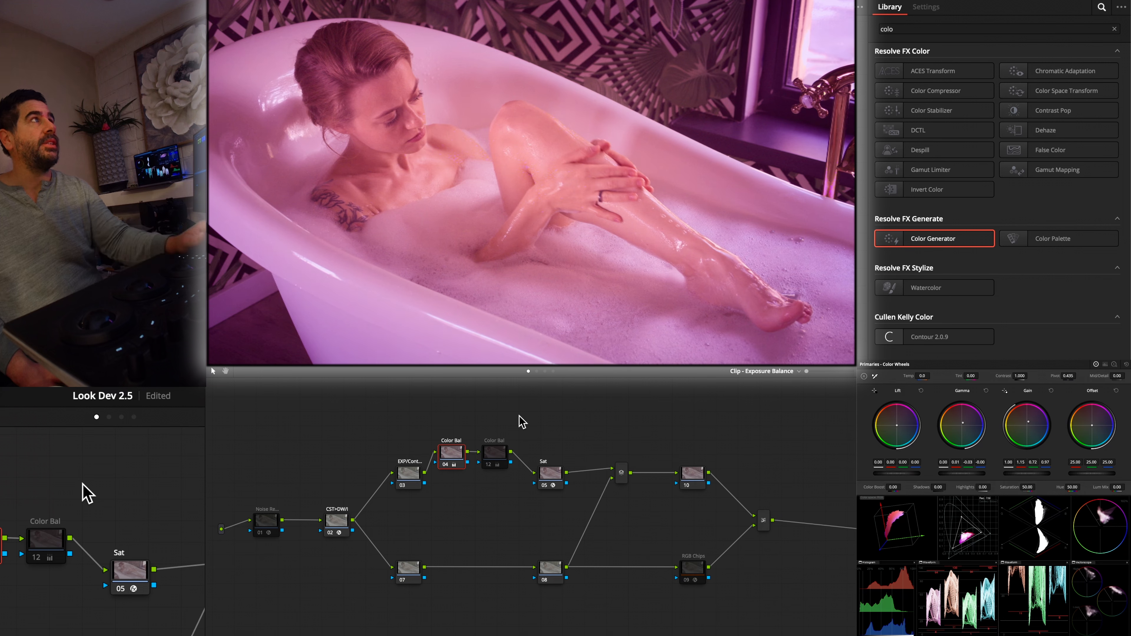
pyautogui.click(545, 371)
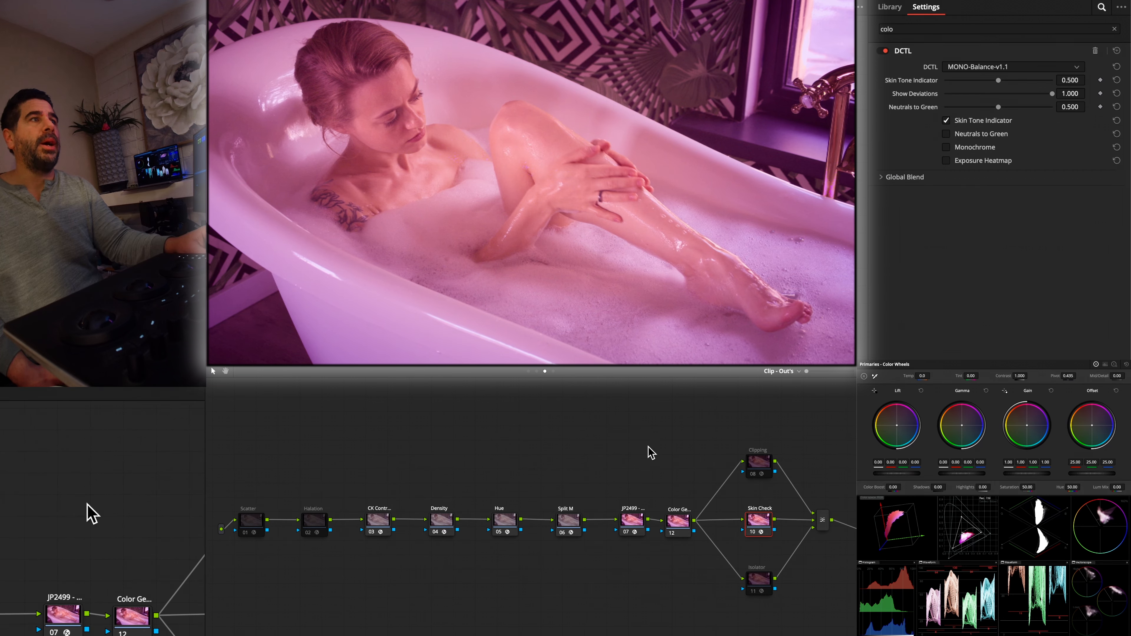
pyautogui.press('super+d')
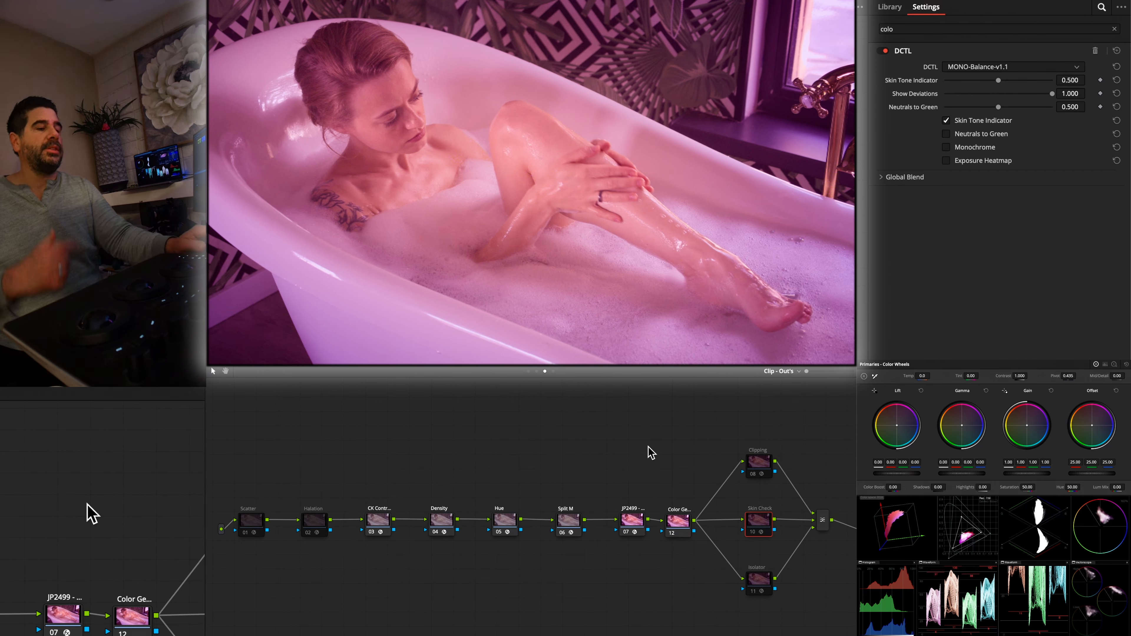
pyautogui.press('super+d')
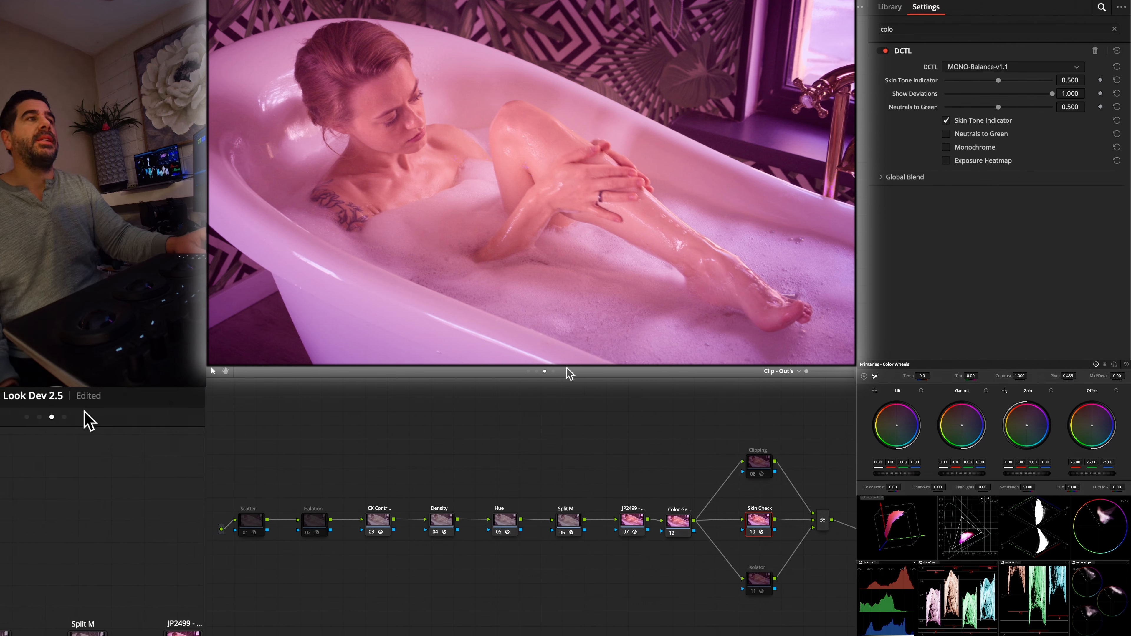
pyautogui.press('super+d')
pyautogui.press('super+d')
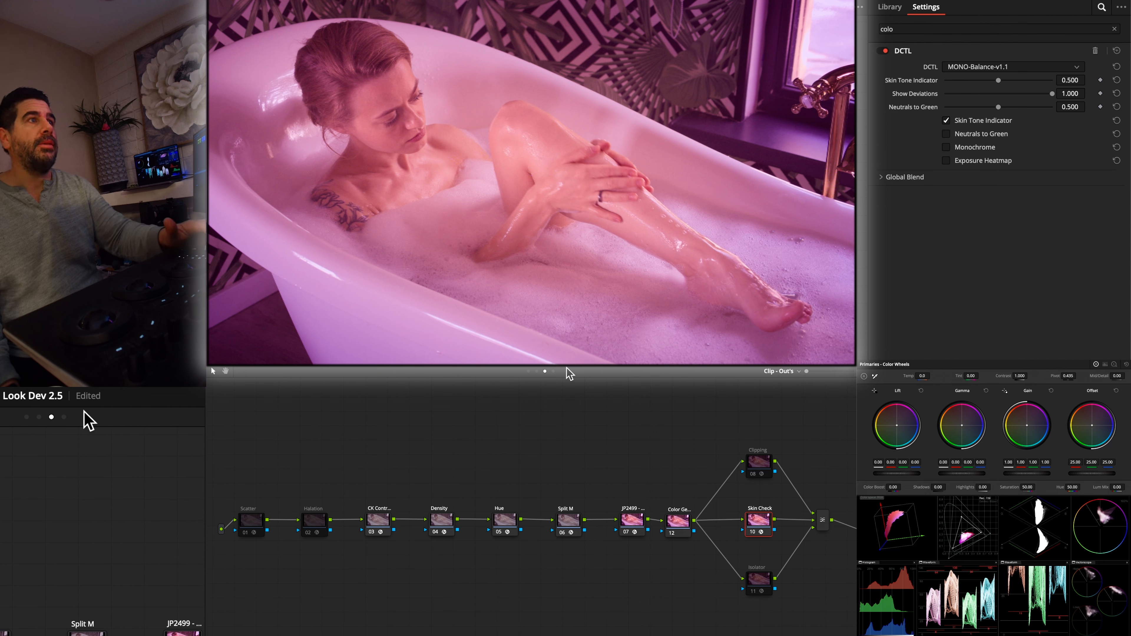
pyautogui.press('super+d')
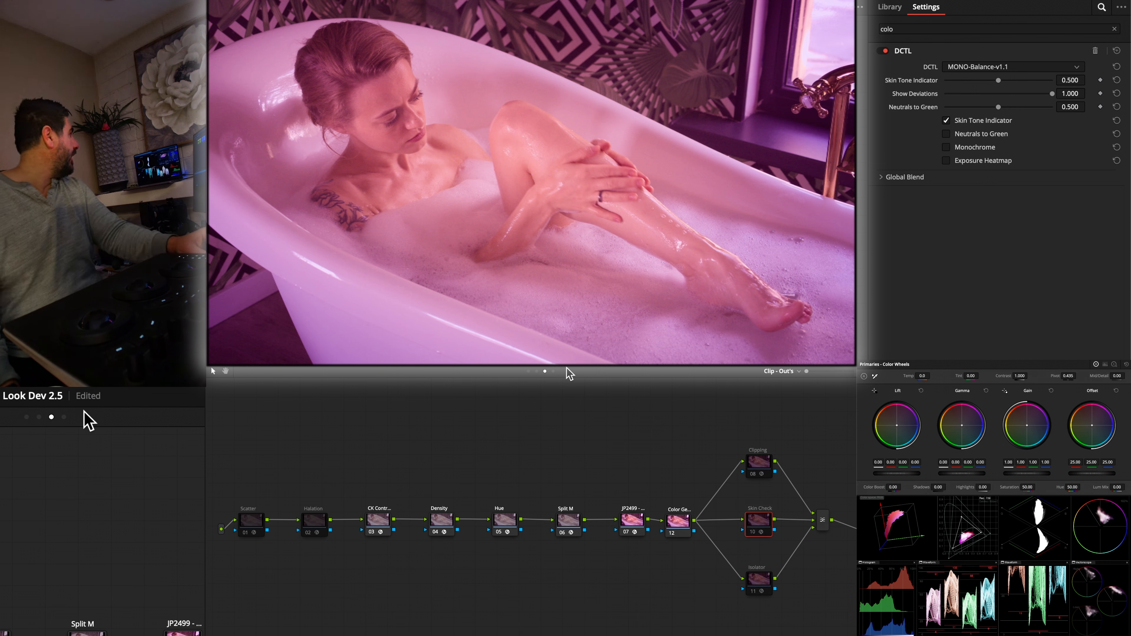
# Neutralise the magenta cast around the bather in the windowed PW 1 node and compare the image with that node off and on
pyautogui.click(536, 371)
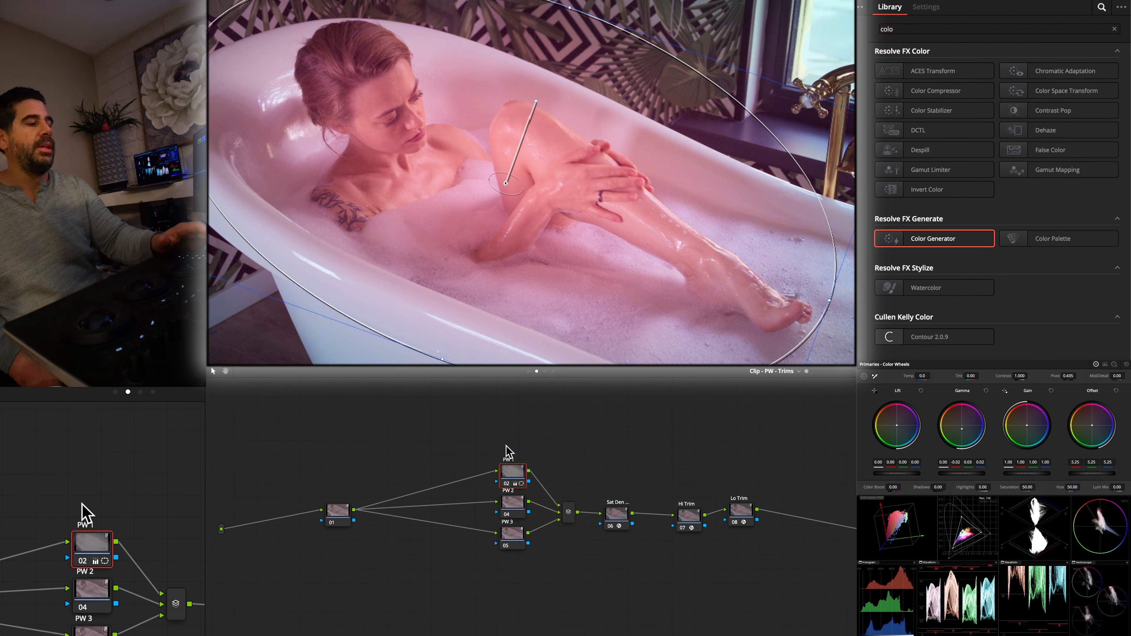
pyautogui.press('super+d')
pyautogui.press('super+d')
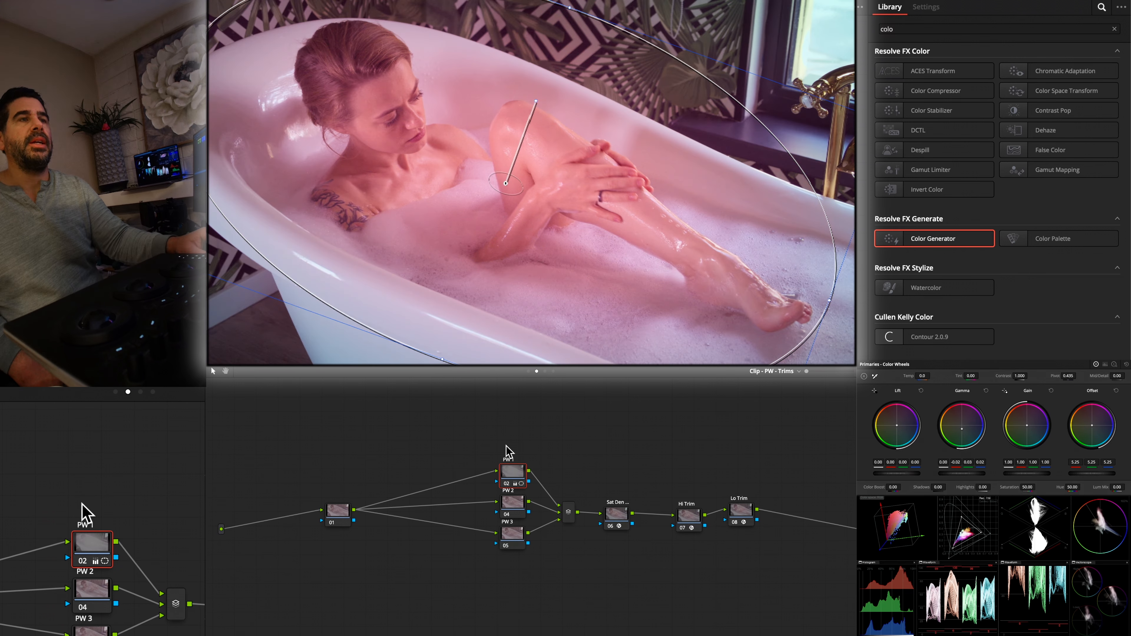
pyautogui.click(626, 522)
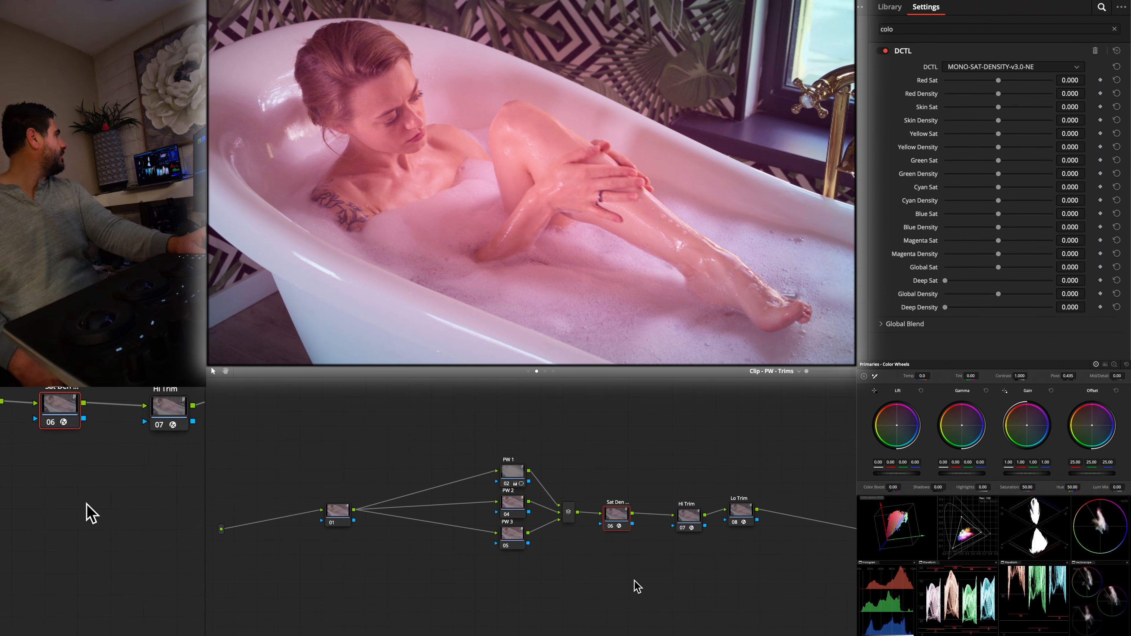
# Apply the Color Generator effect to the reset node after JP2499 in the Out's graph
pyautogui.click(545, 372)
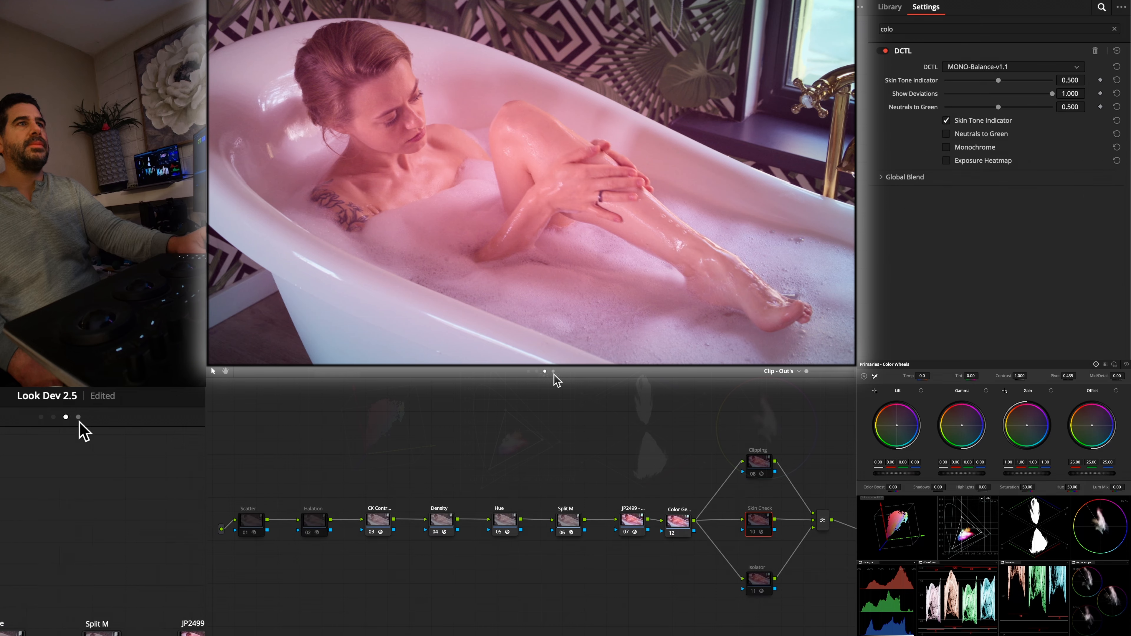
pyautogui.click(663, 528)
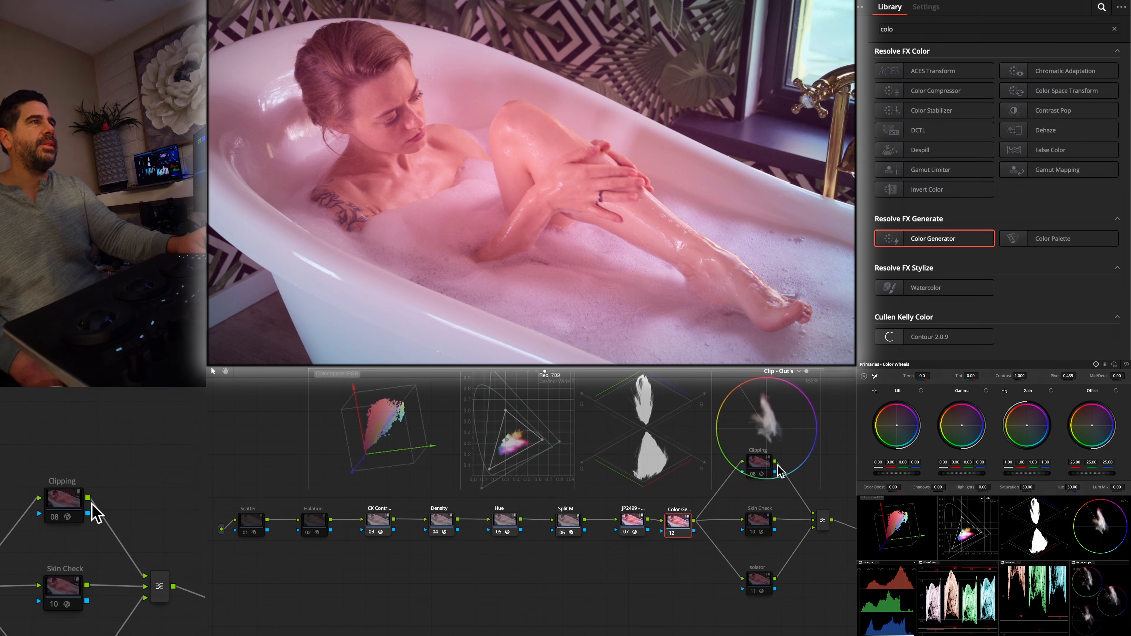
pyautogui.moveTo(932, 238); pyautogui.dragTo(682, 537)
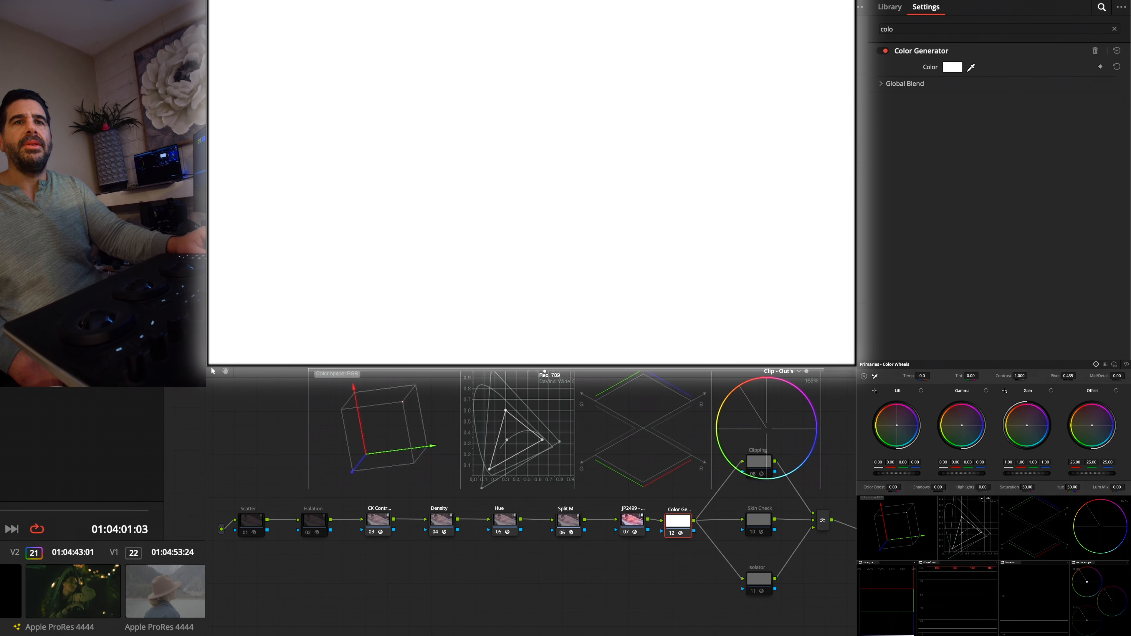
# Set the generated color to mid grey and use an inverted circular window, shrunk onto the face, to isolate a small skin patch
pyautogui.click(953, 67)
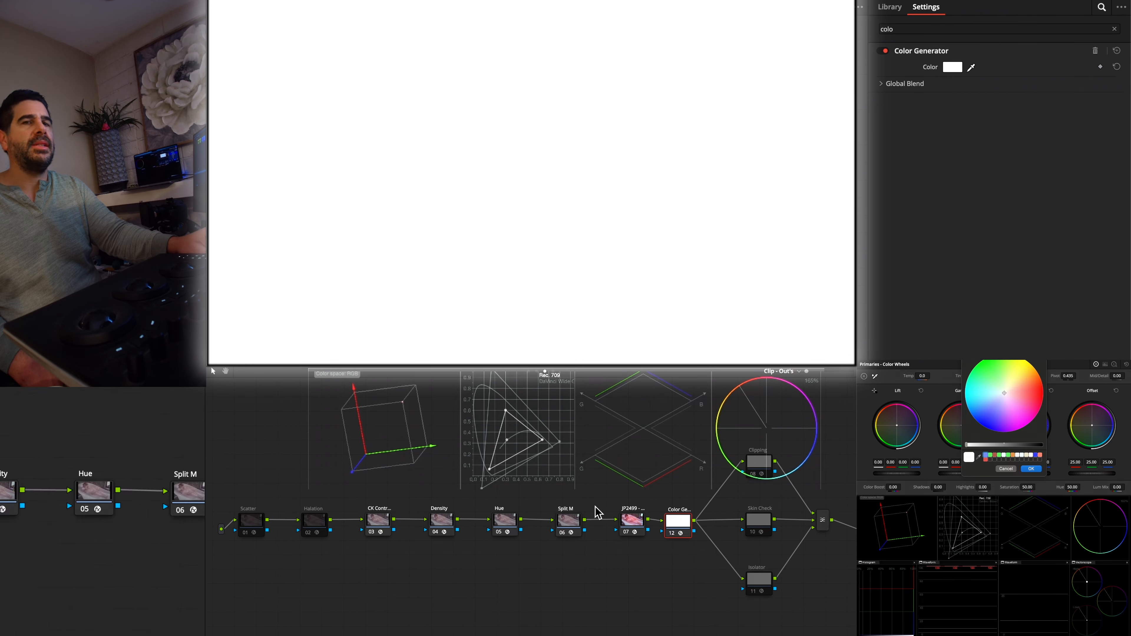
pyautogui.click(1005, 445)
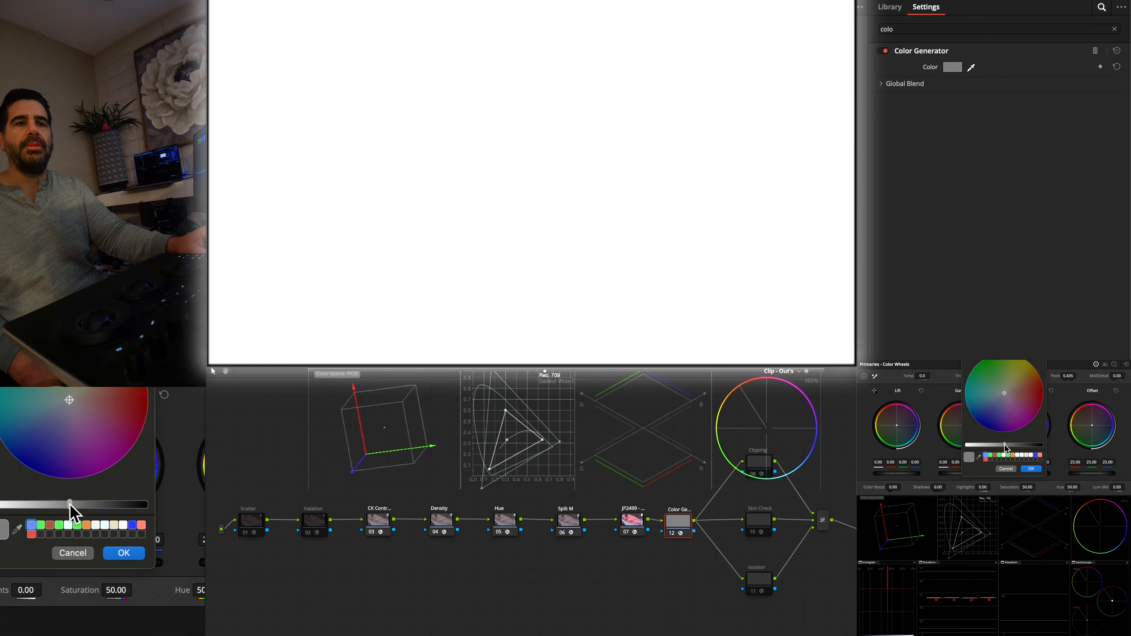
pyautogui.click(1029, 468)
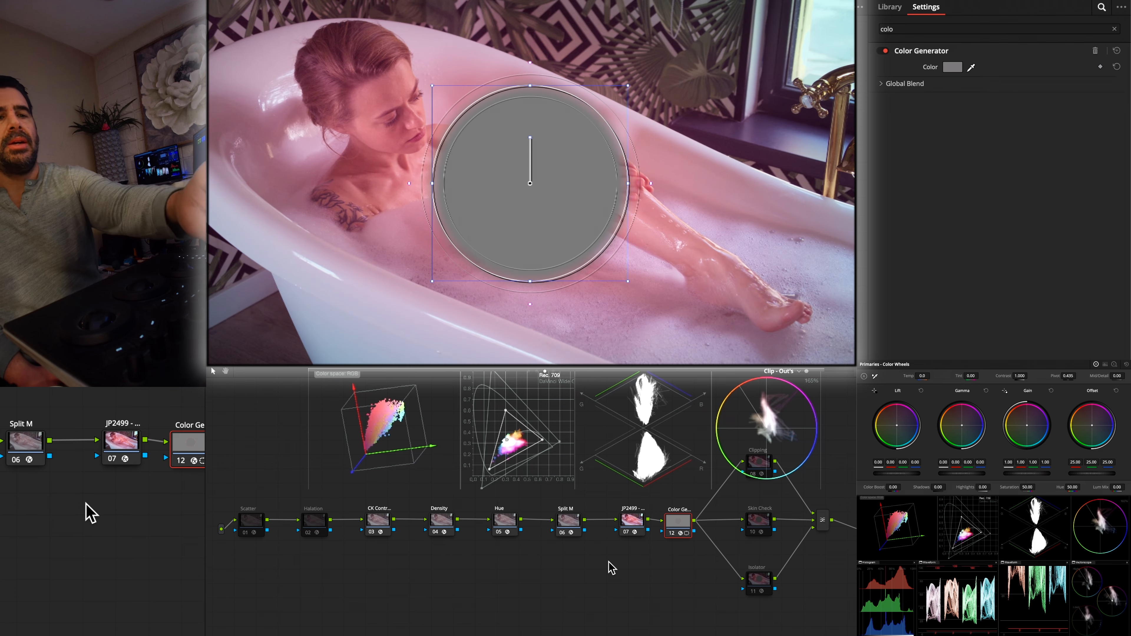
pyautogui.hotkey('ctrl', 'i')
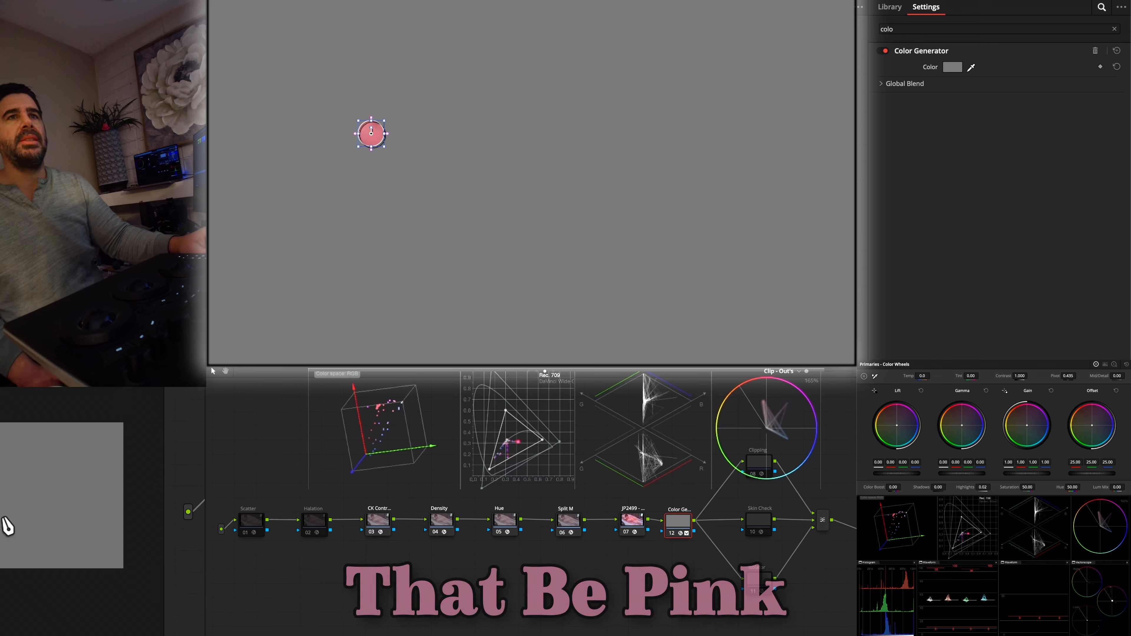
# Turn the window outline off in the viewer so only the isolated skin patch shows against the grey
pyautogui.rightClick(200, 379)
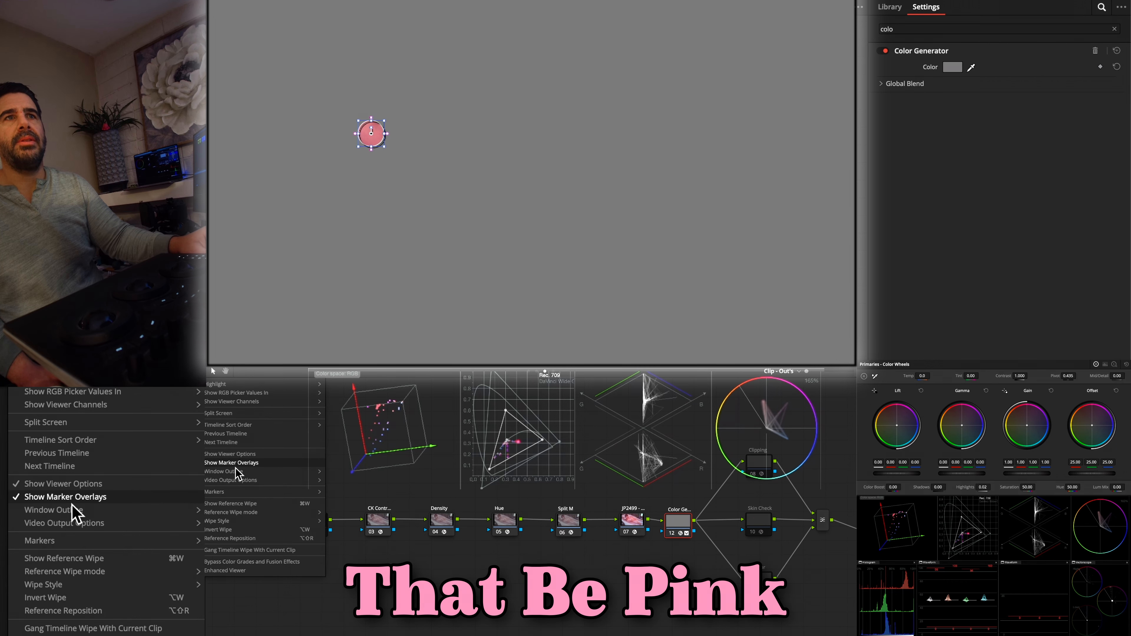
pyautogui.moveTo(246, 472)
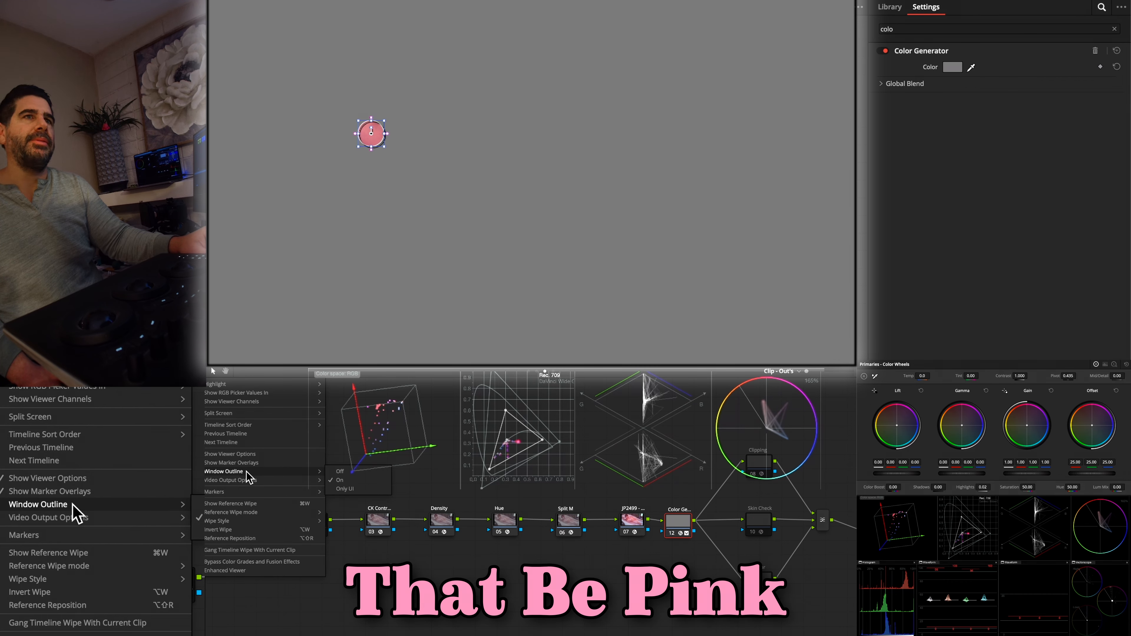
pyautogui.click(339, 472)
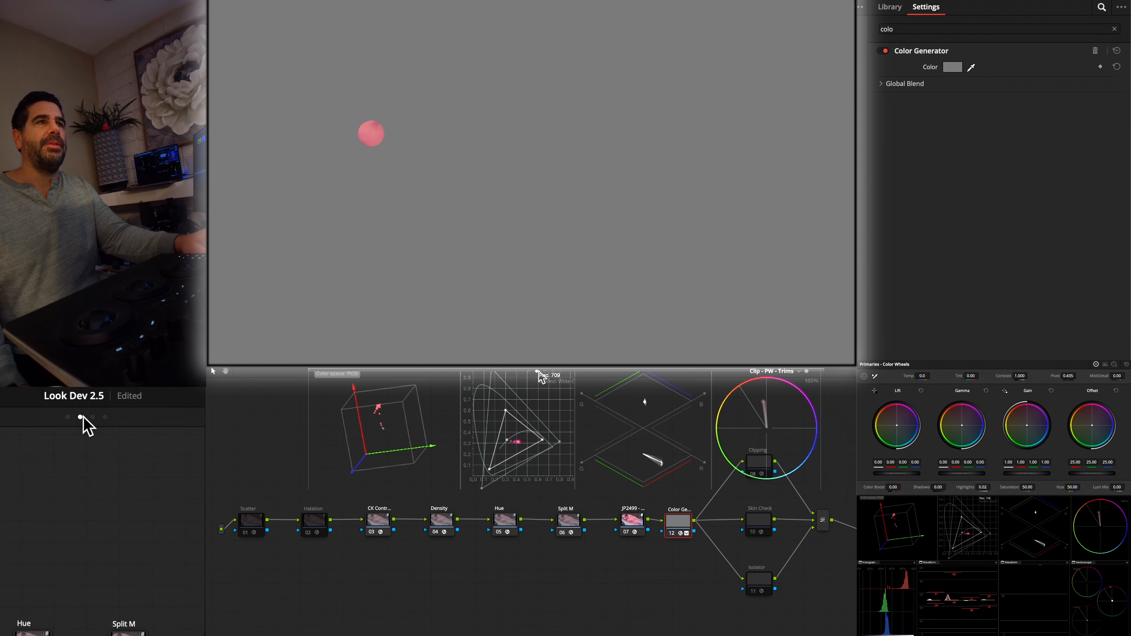
# Toggle the Color Generator node in the Out's graph to compare the skin patch with the full image, leaving it off
pyautogui.click(536, 371)
pyautogui.click(544, 371)
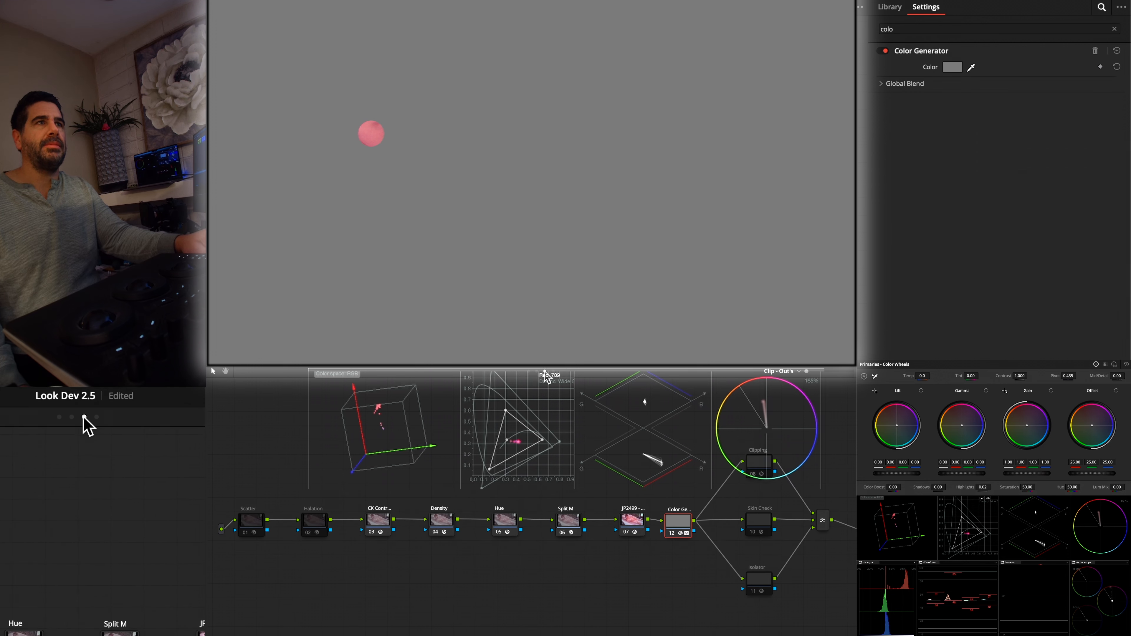
pyautogui.hotkey('ctrl', 'd')
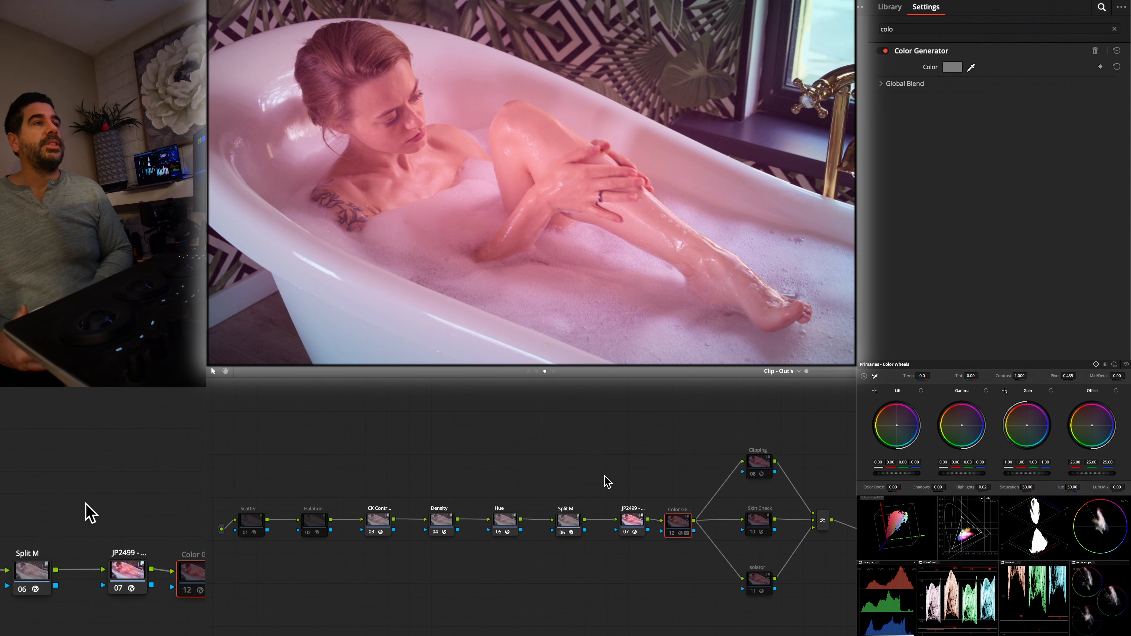
pyautogui.press('super+d')
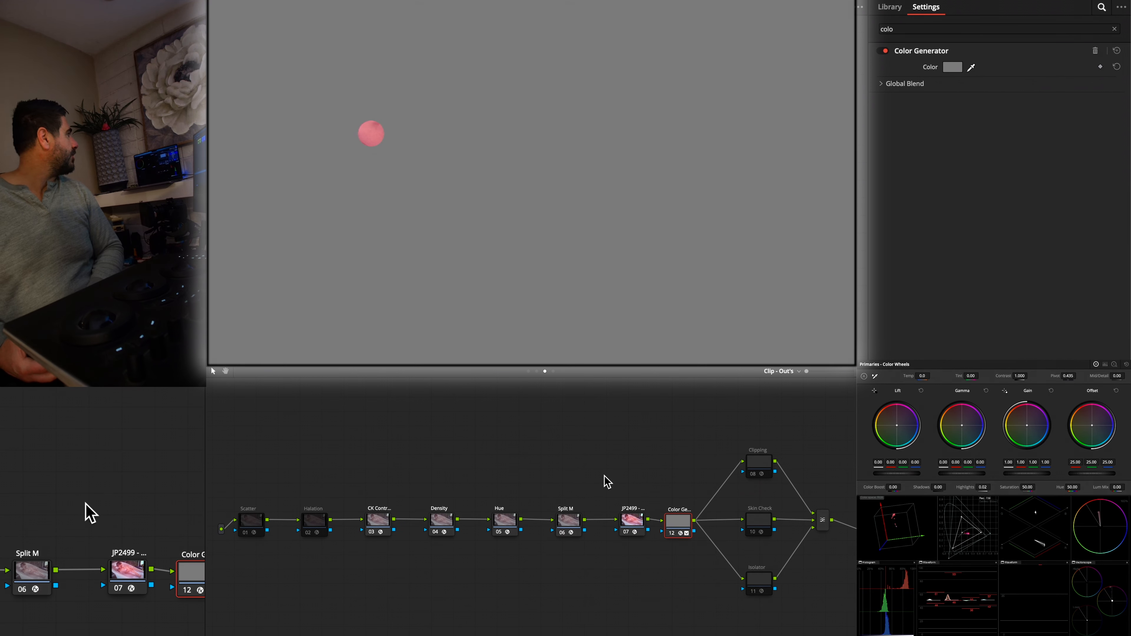
pyautogui.press('super+d')
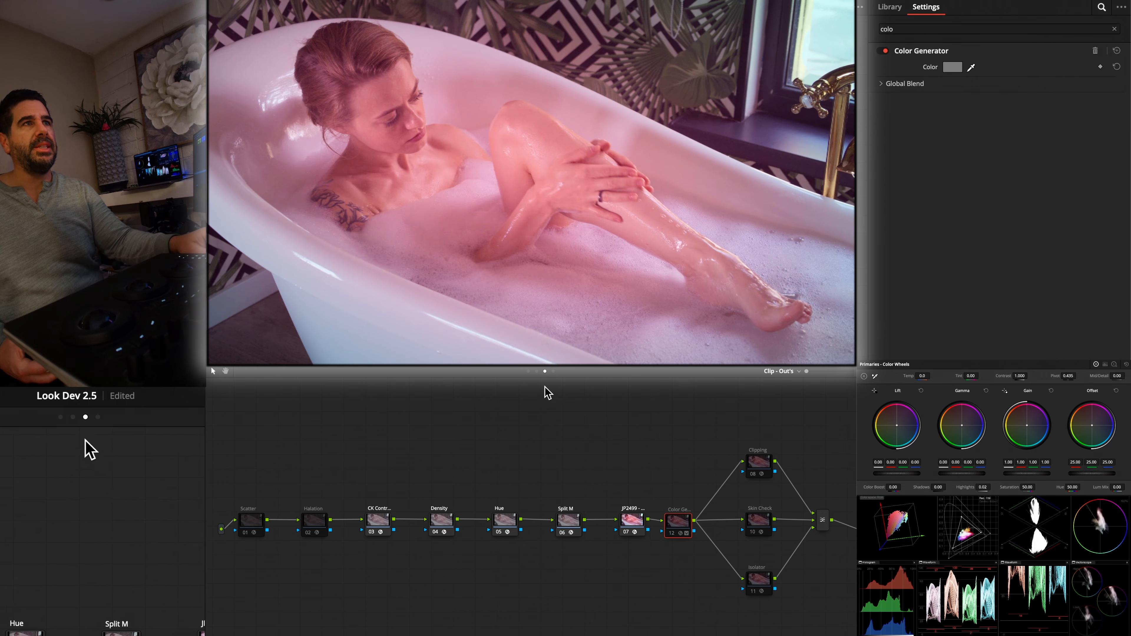
# In the PW - Trims graph, switch the PW 1 node off and on repeatedly to compare the bather image with and without its correction
pyautogui.click(536, 371)
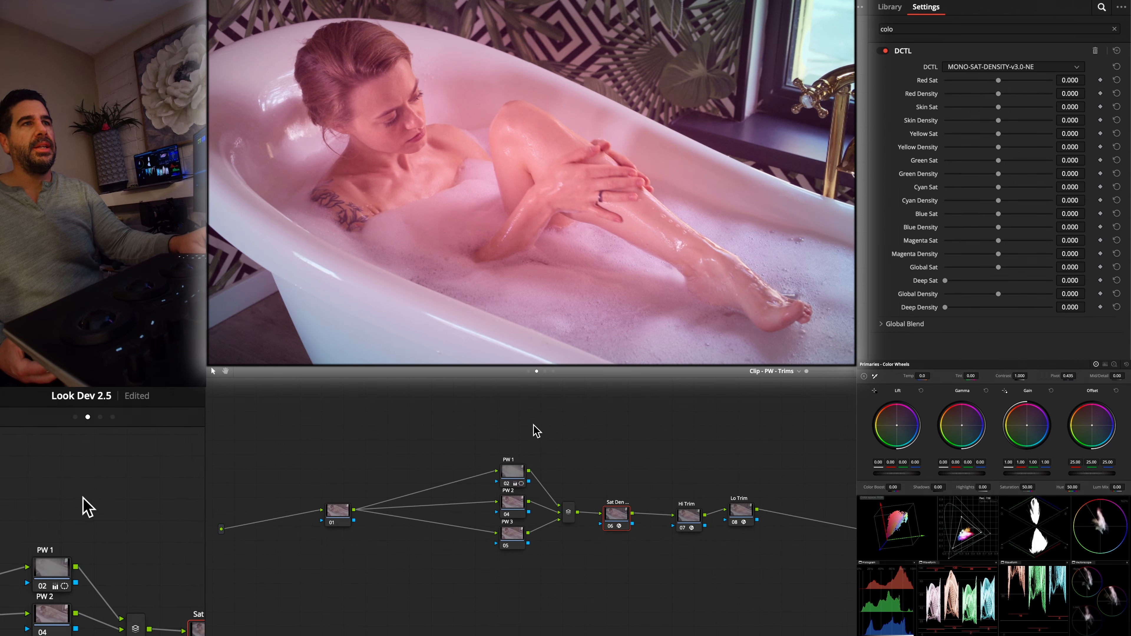
pyautogui.press('super+d')
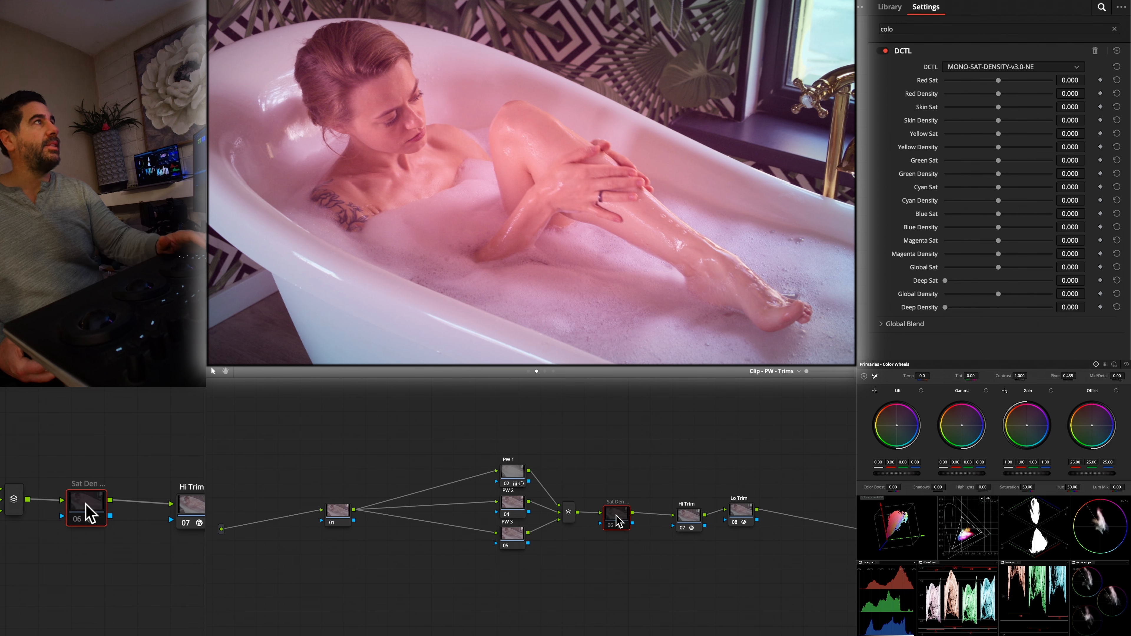
pyautogui.click(521, 475)
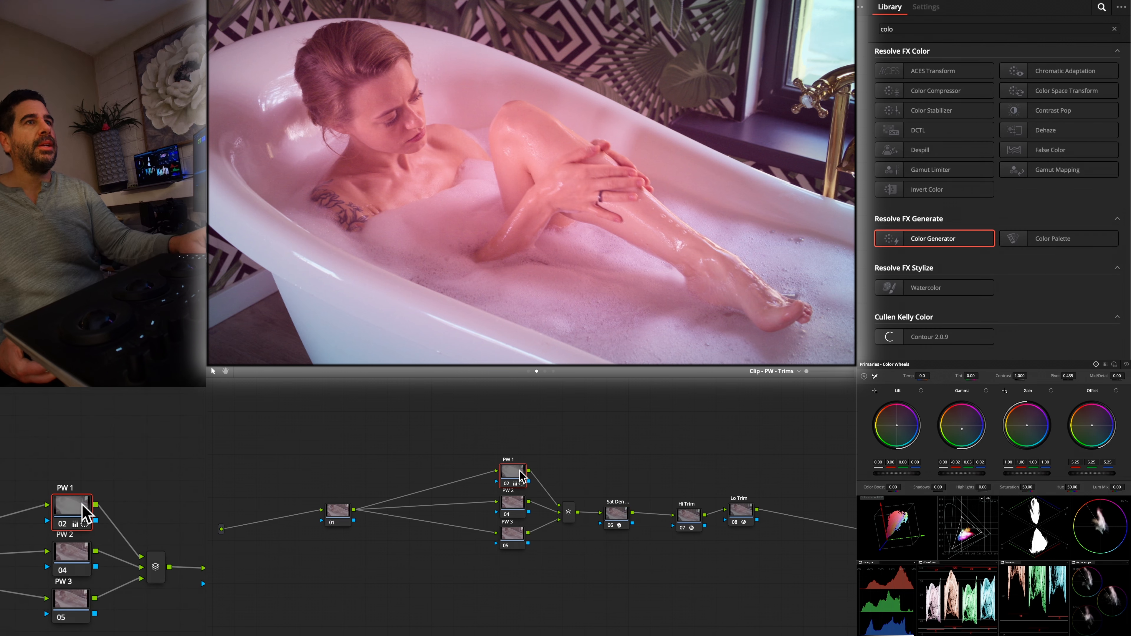
pyautogui.press('super+d')
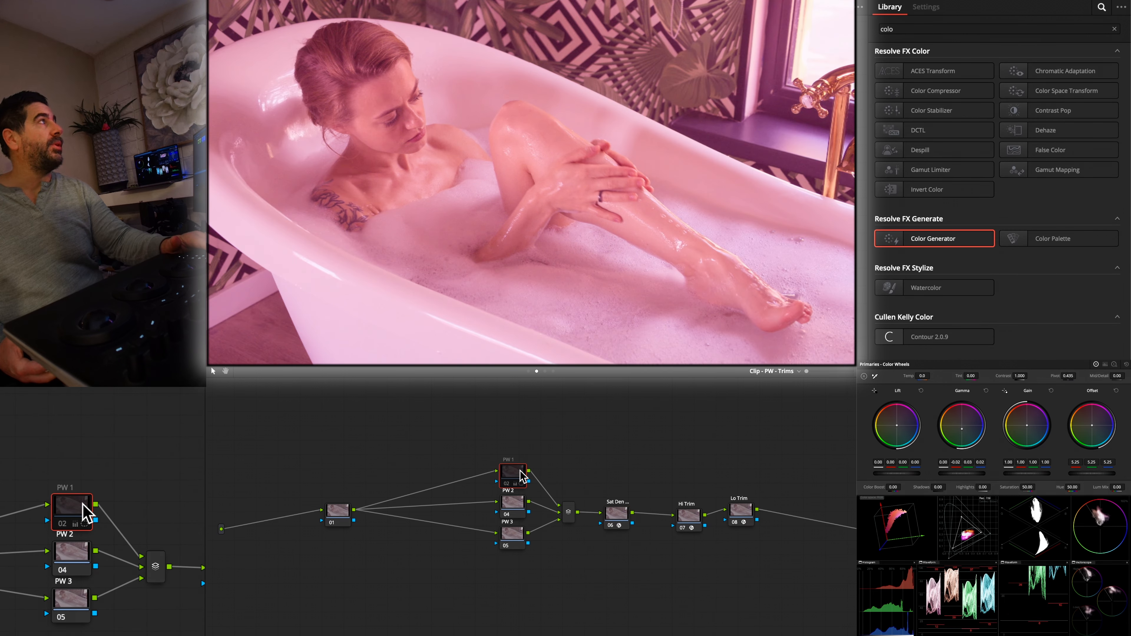
pyautogui.press('super+d')
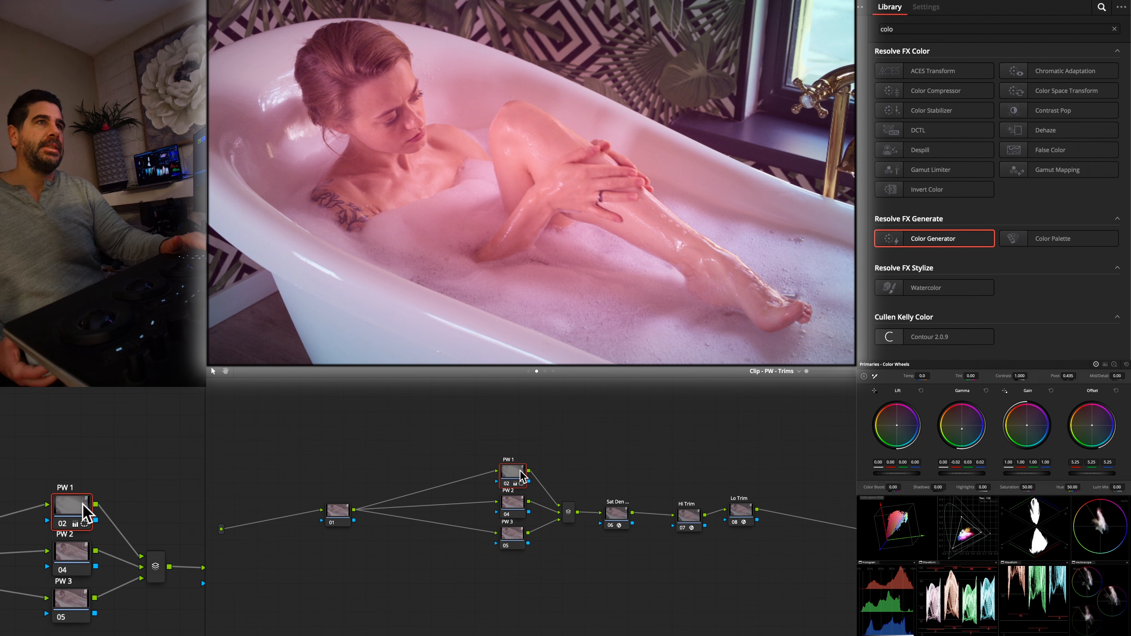
pyautogui.press('super+d')
pyautogui.press('super+d')
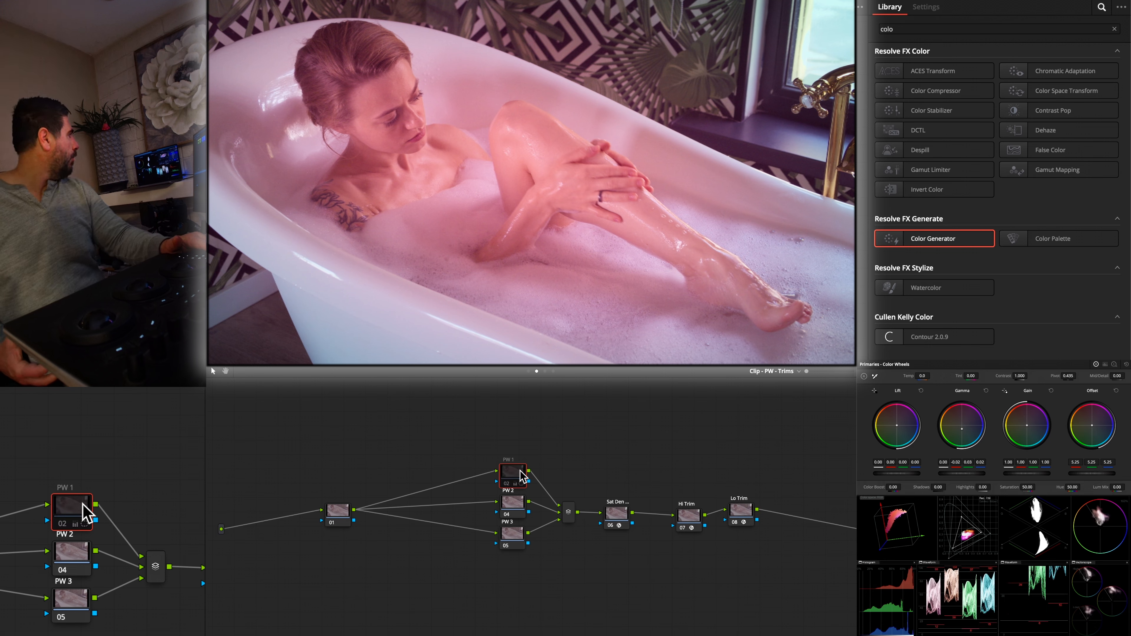